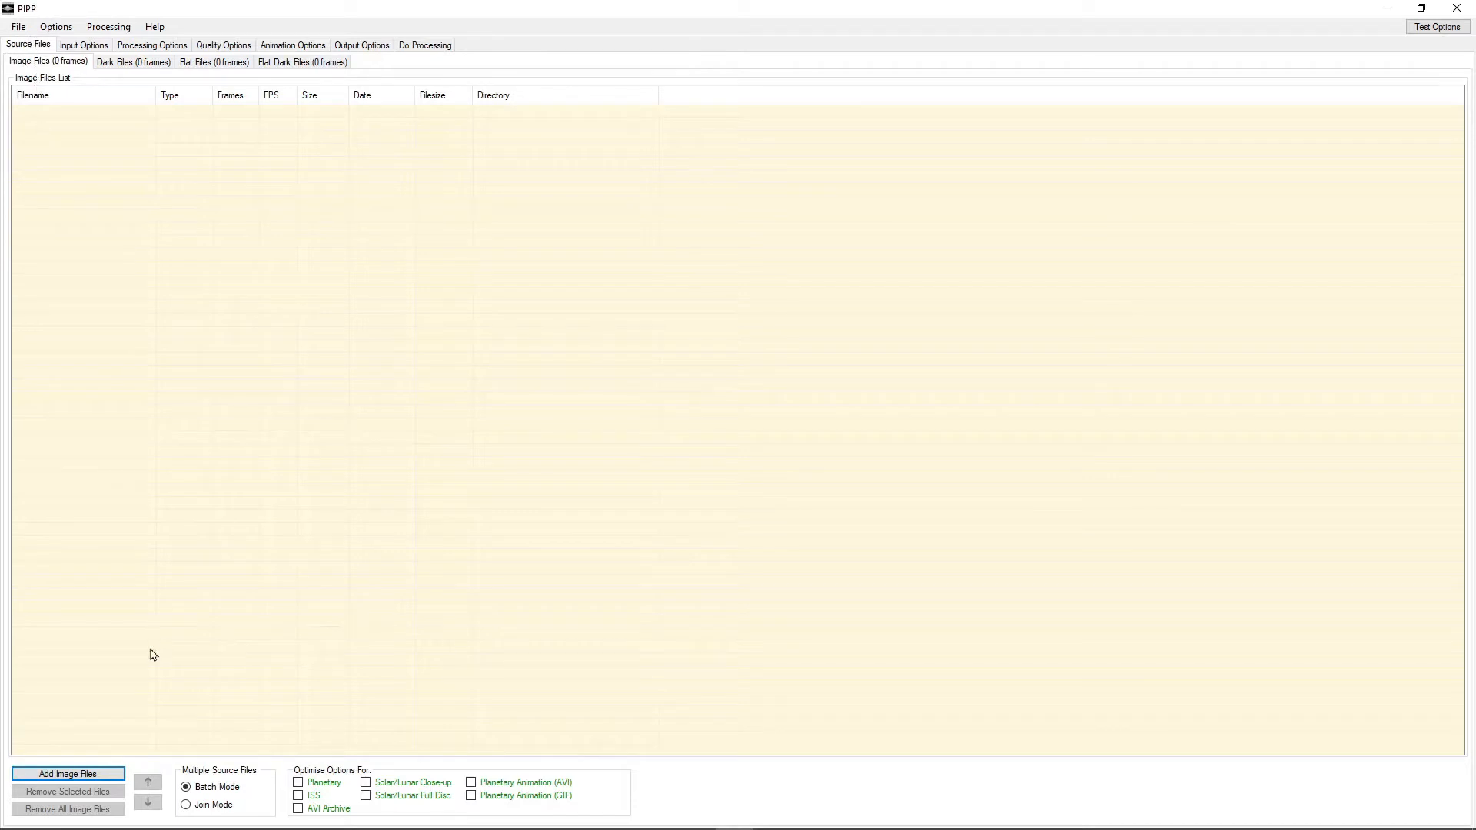
Step: Add P1150697.MP4 from the 2022-08-05 fz330 moon folder as the source video and optimise the options for Solar/Lunar Full Disc
{"action": "left_click", "coordinate": [80, 774]}
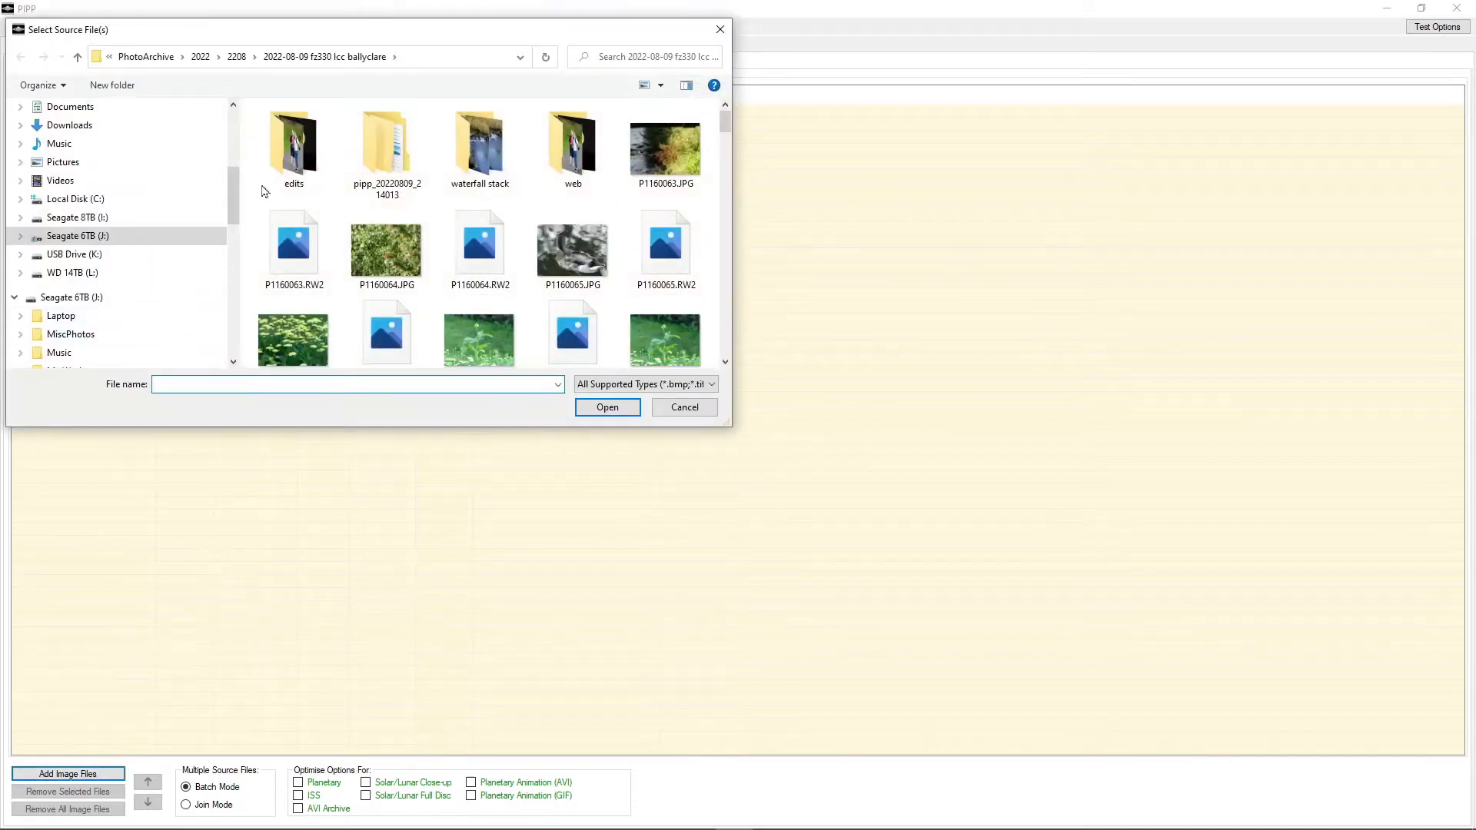
{"action": "left_click", "coordinate": [236, 57]}
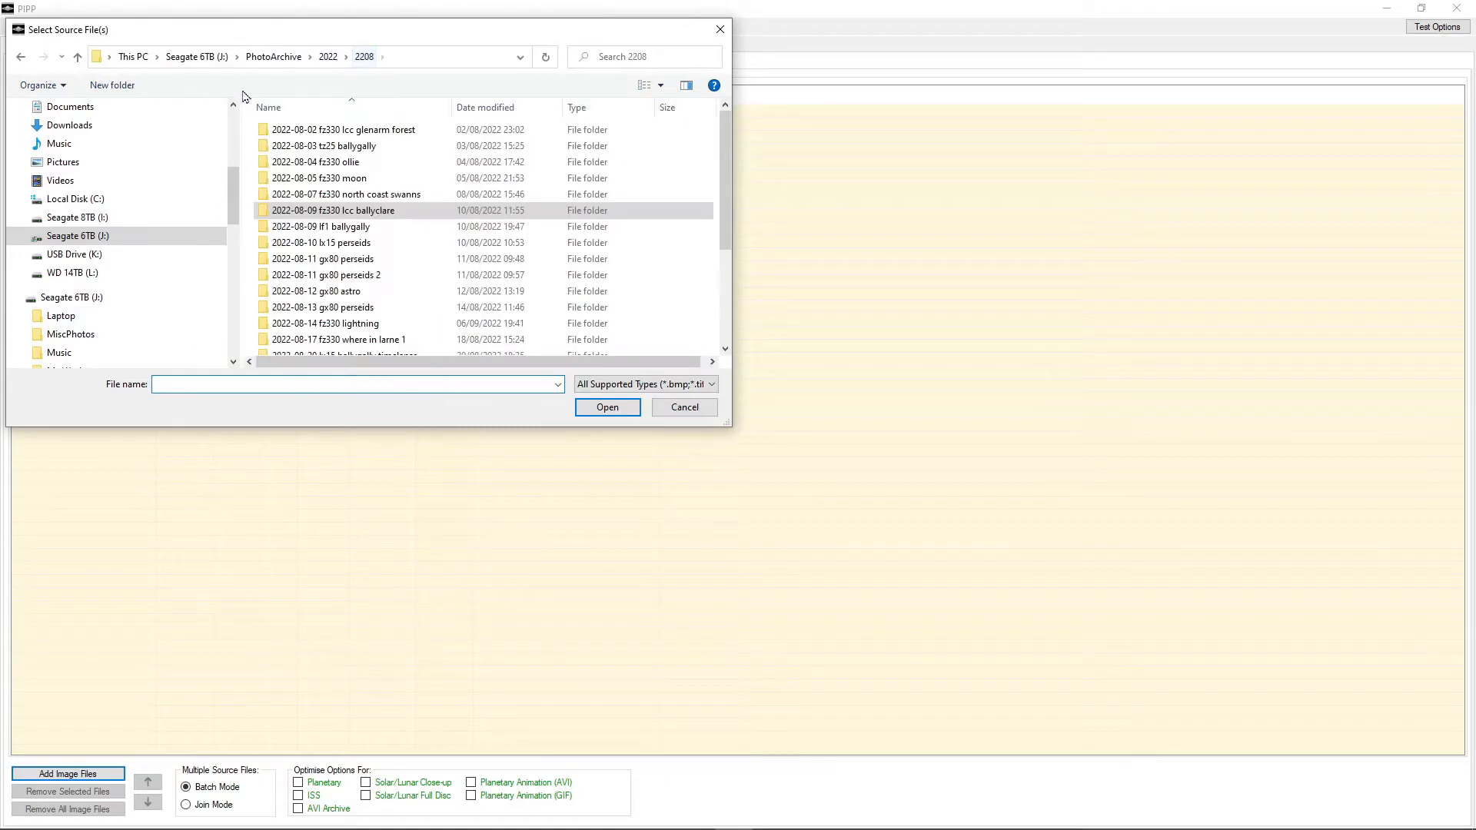
{"action": "double_click", "coordinate": [322, 179]}
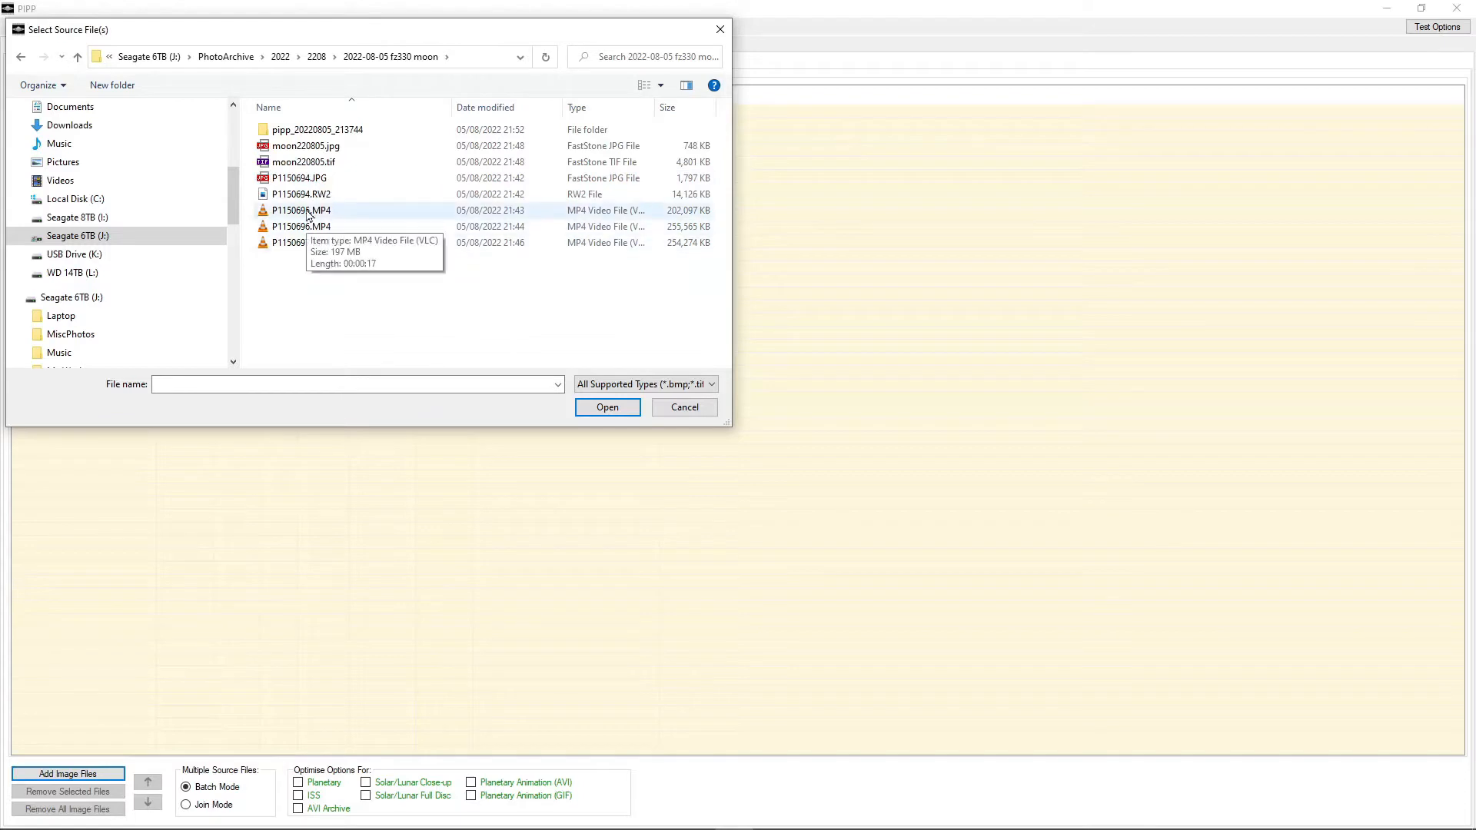
{"action": "left_click", "coordinate": [310, 244]}
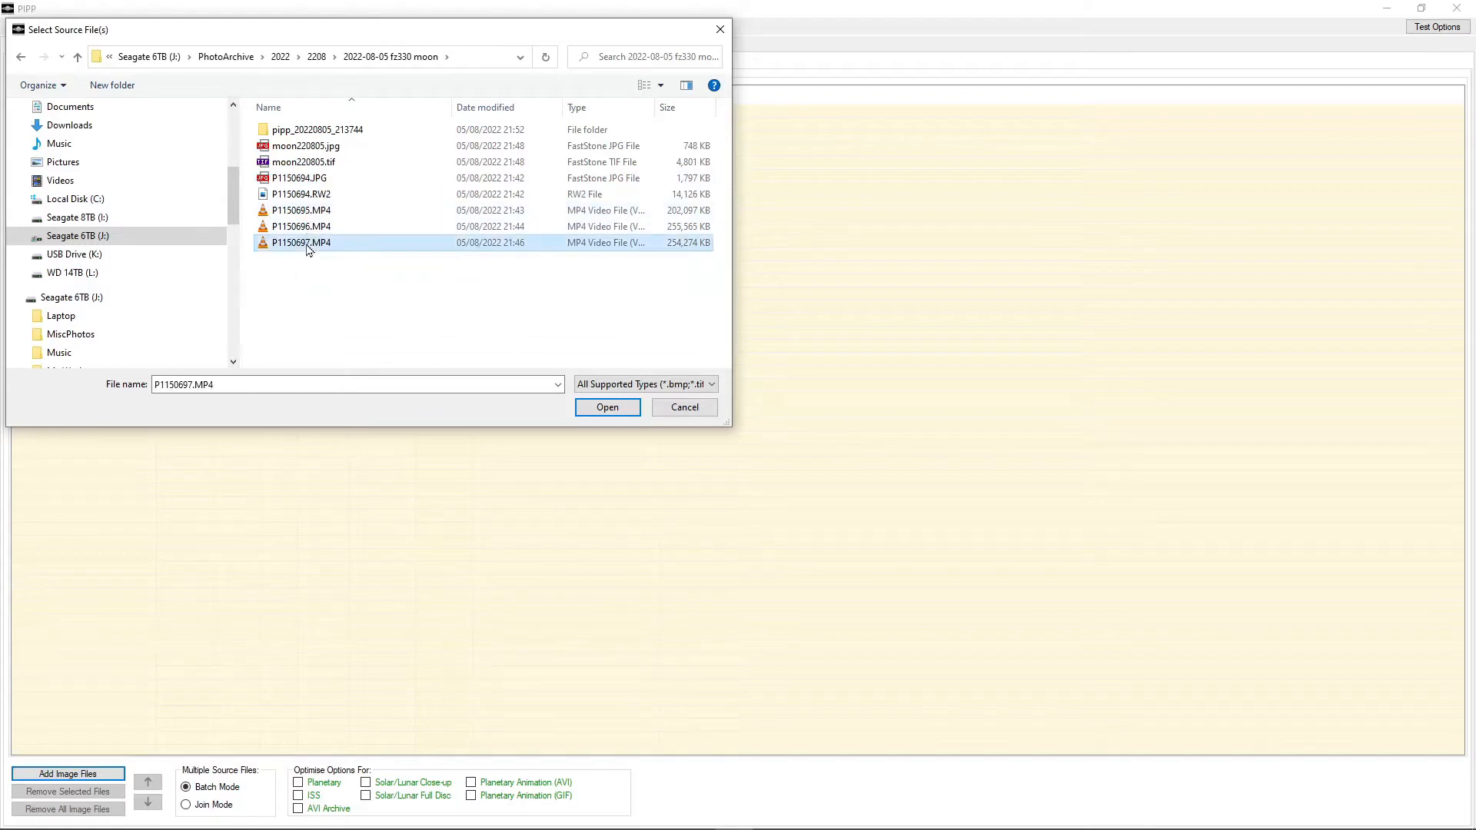
{"action": "left_click", "coordinate": [601, 411]}
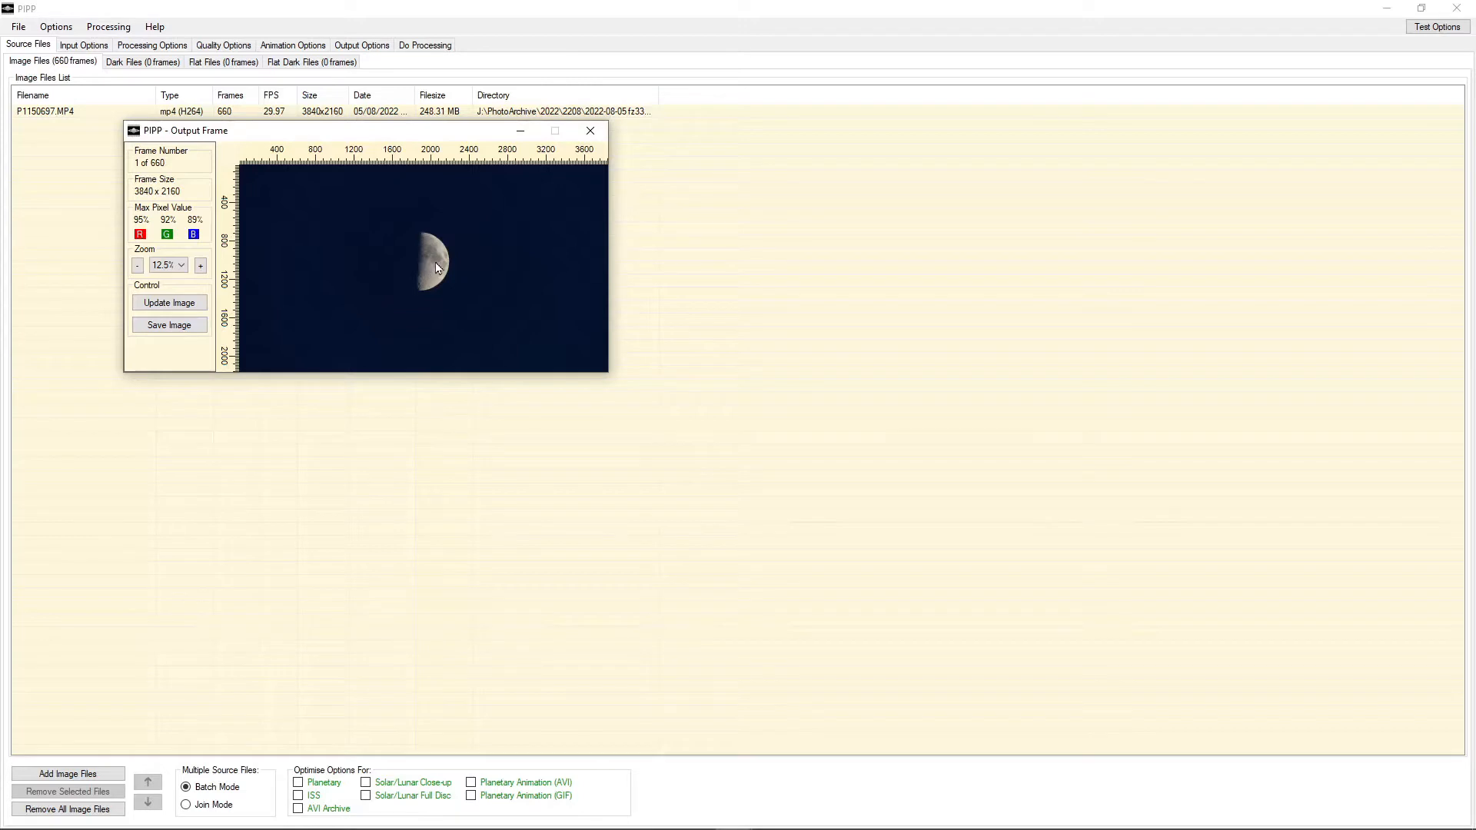
{"action": "left_click", "coordinate": [590, 131]}
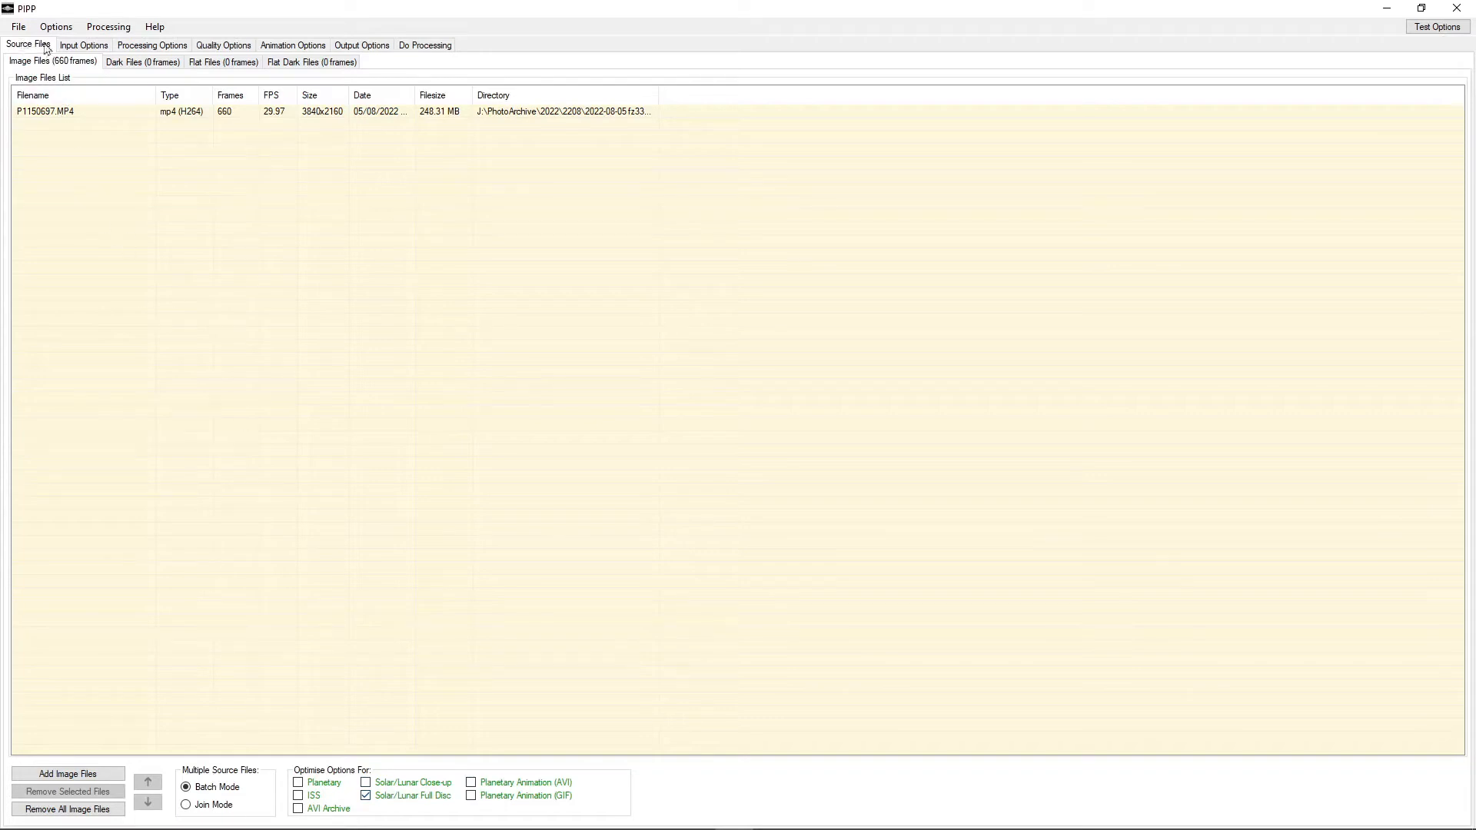
Step: Disable the colour-to-monochrome conversion and set the crop width and height to 1600 pixels in the processing options
{"action": "left_click", "coordinate": [75, 47]}
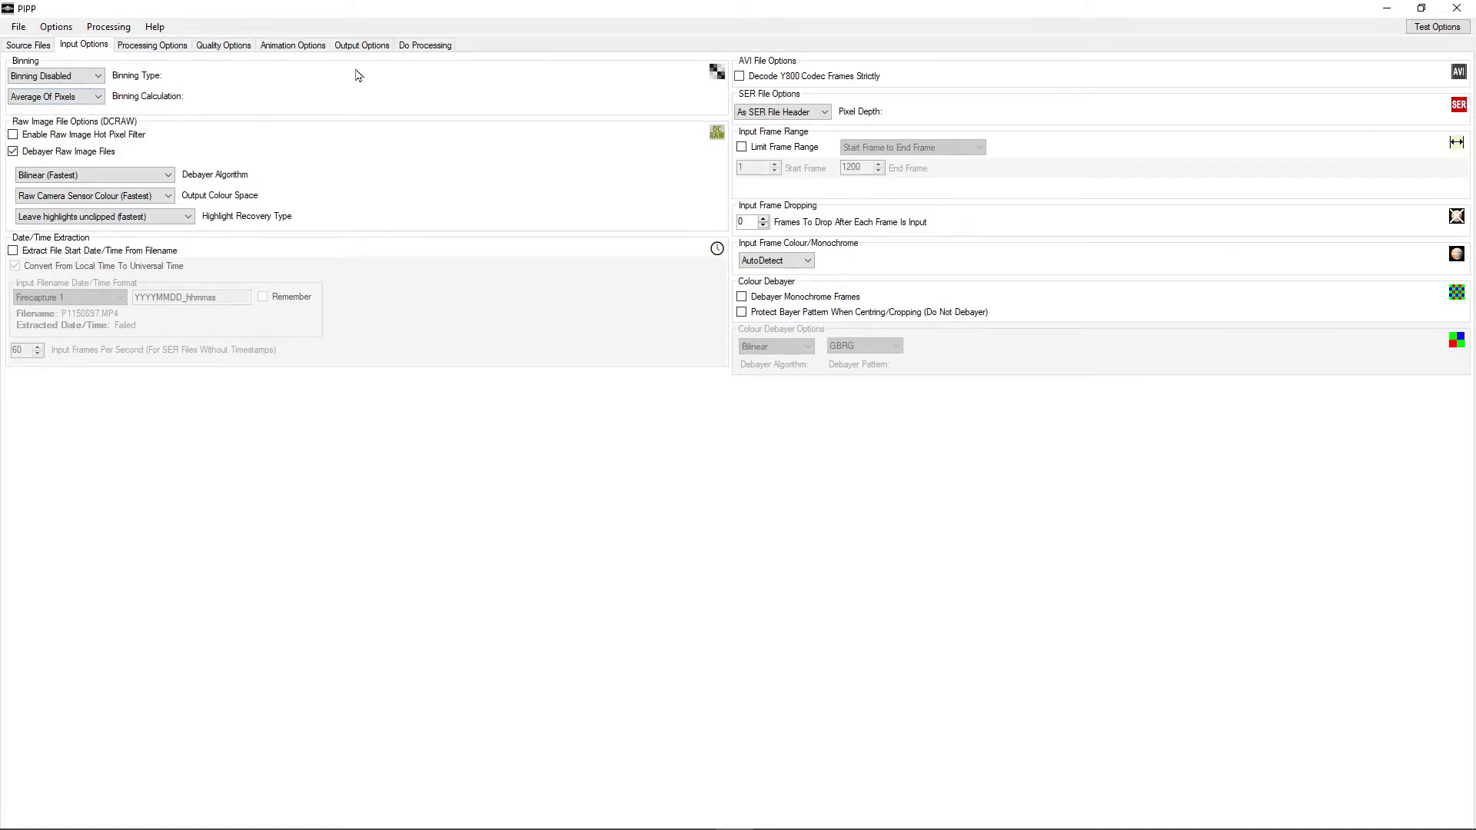
{"action": "left_click", "coordinate": [136, 48]}
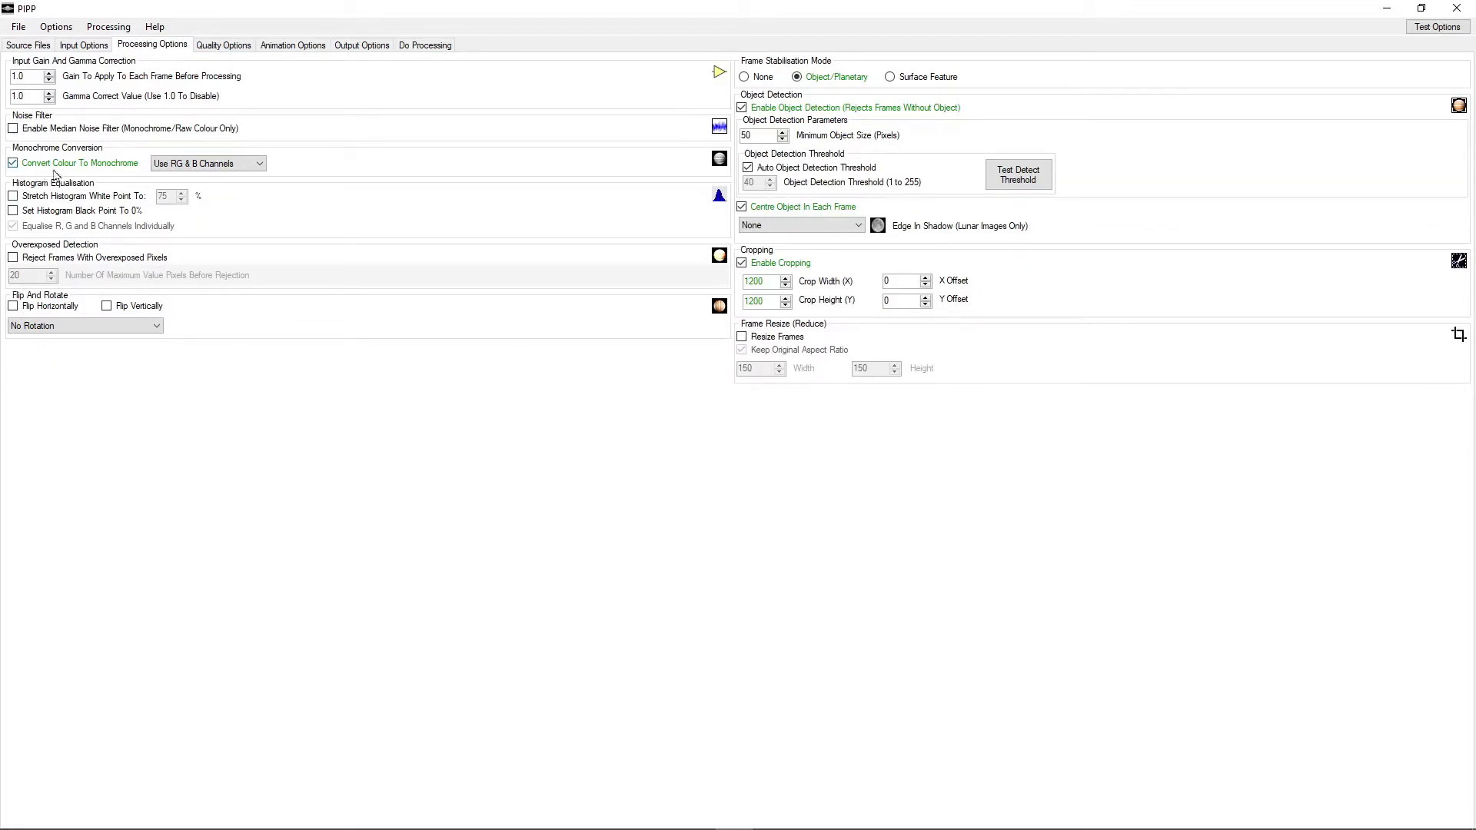
{"action": "left_click", "coordinate": [13, 163]}
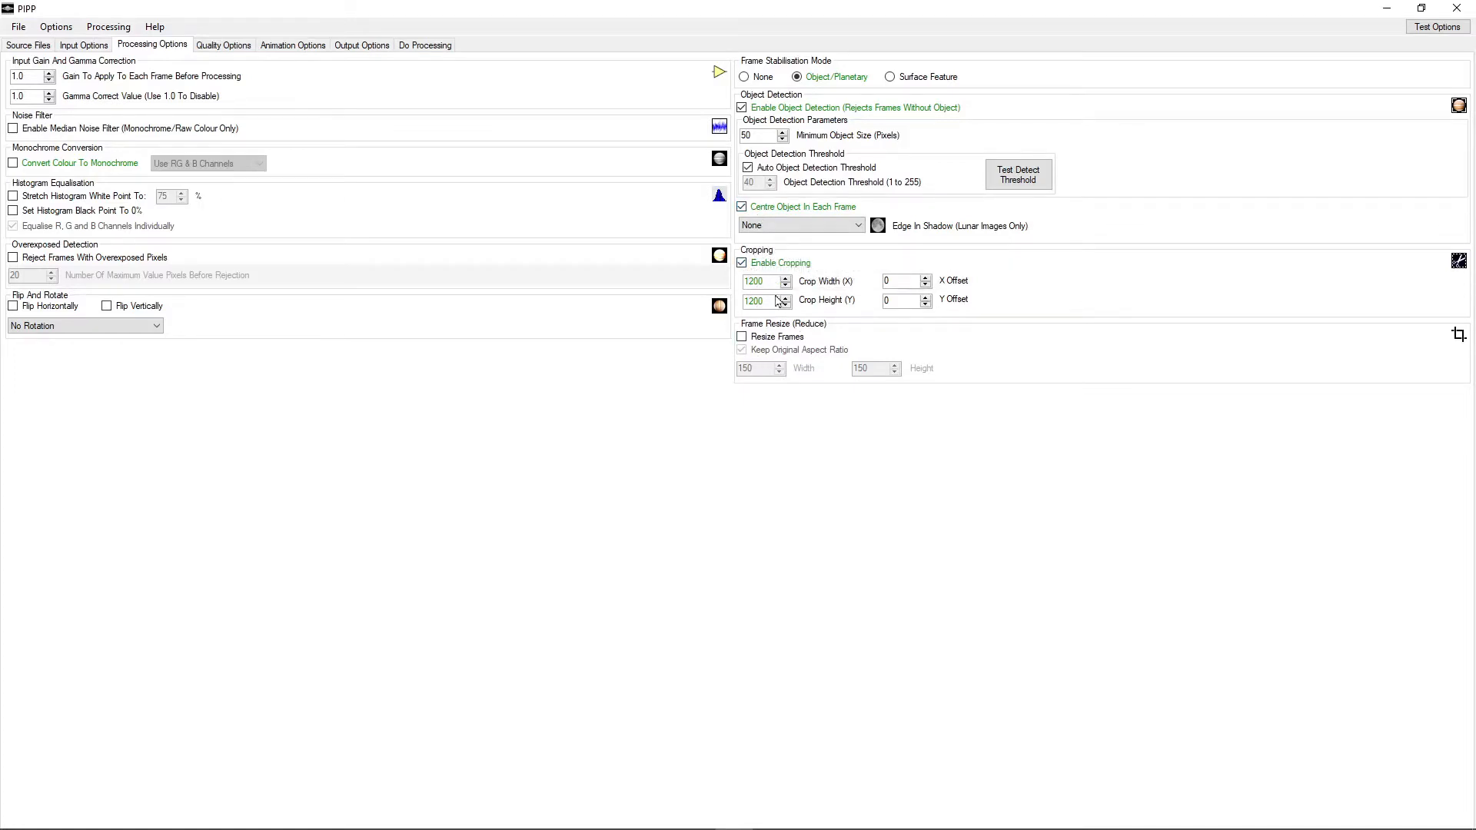
{"action": "left_click_drag", "start_coordinate": [762, 282], "coordinate": [725, 288]}
{"action": "type", "text": "1600"}
{"action": "left_click_drag", "start_coordinate": [774, 302], "coordinate": [703, 306]}
{"action": "type", "text": "1"}
Step: Set quality estimation to the Default PIPP Quality Algorithm and keep only the best 300 frames
{"action": "left_click", "coordinate": [213, 46]}
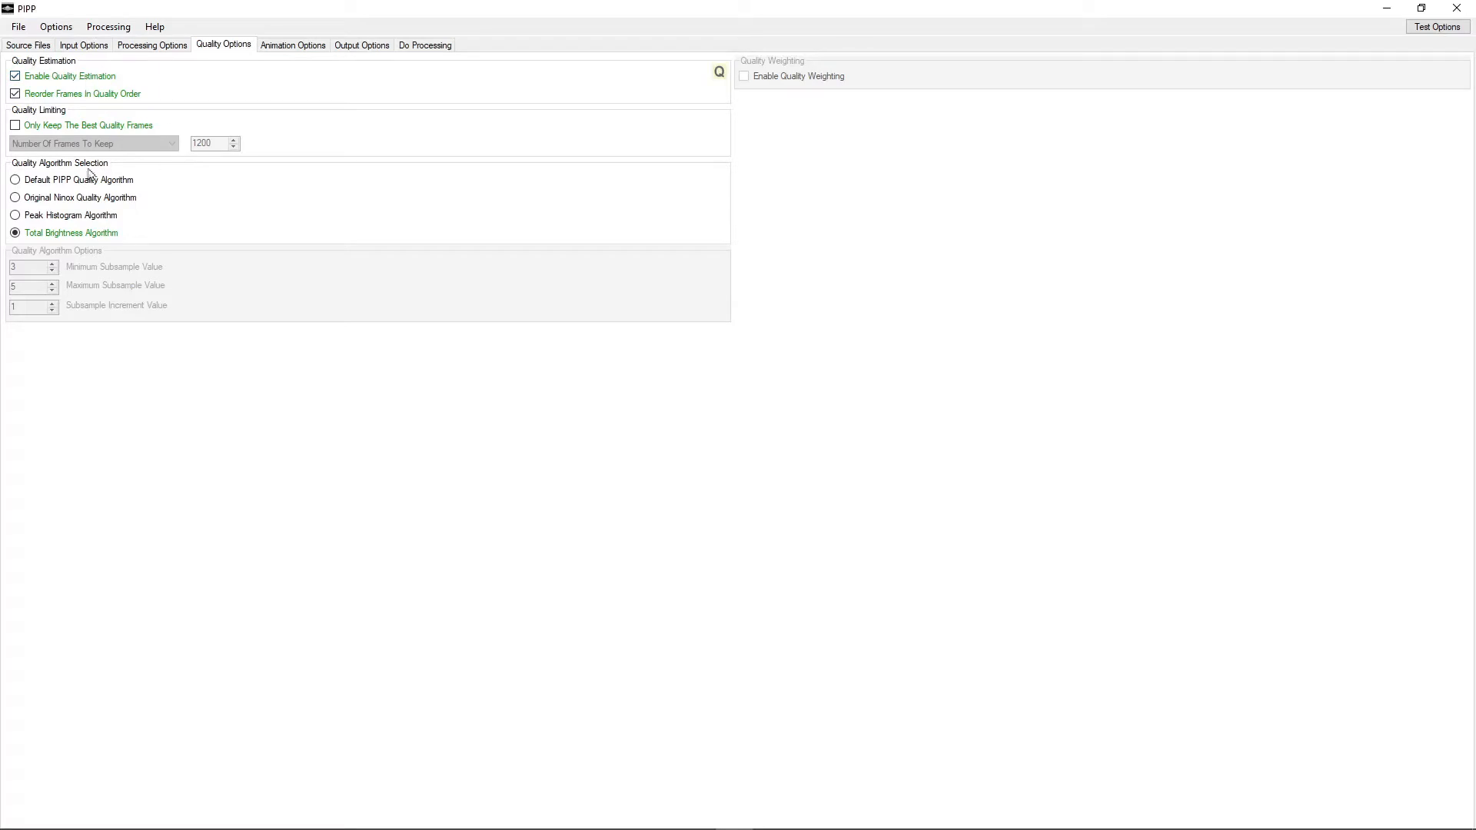
{"action": "left_click", "coordinate": [14, 181]}
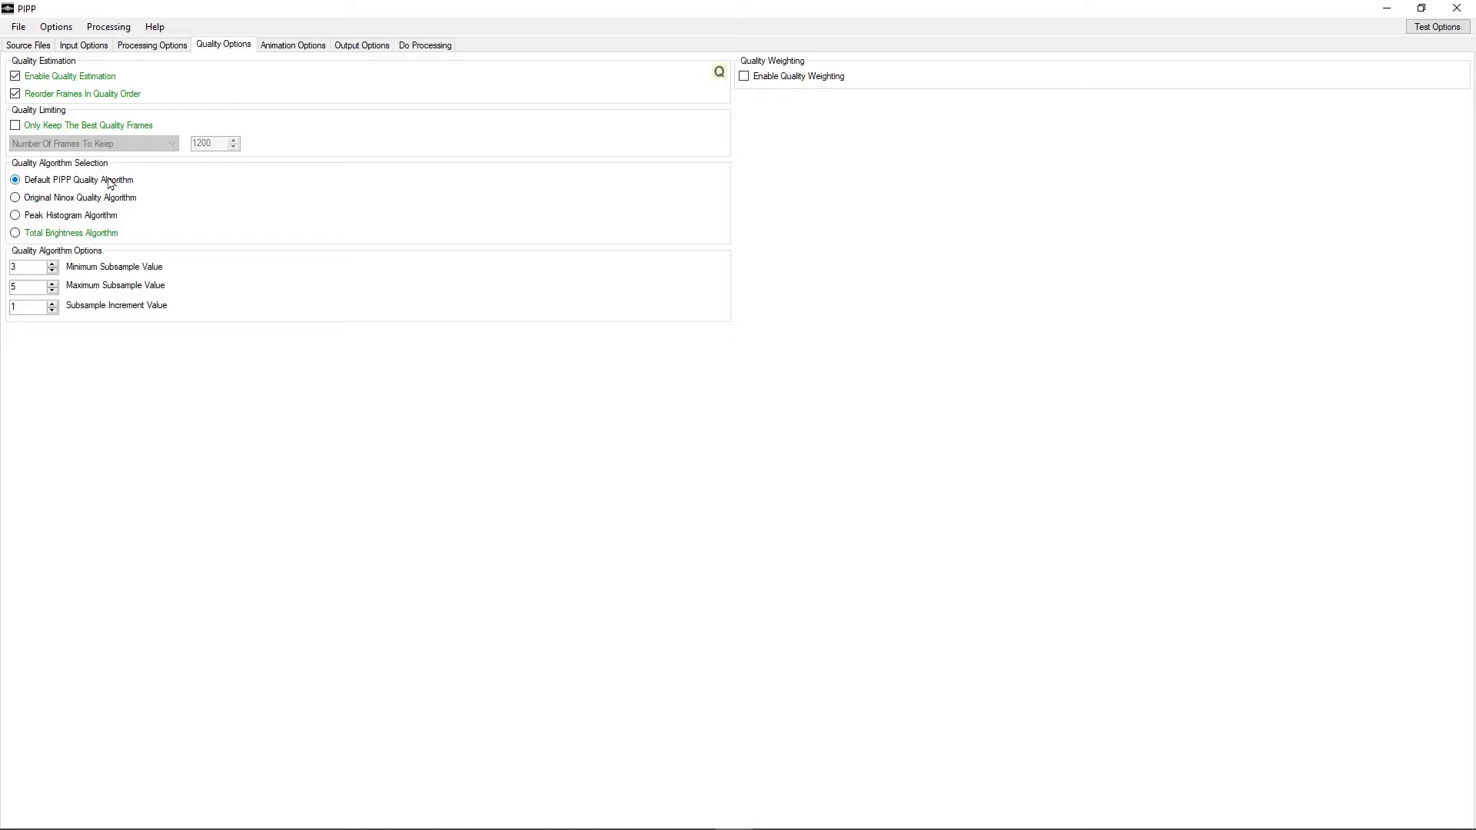
{"action": "left_click", "coordinate": [15, 127]}
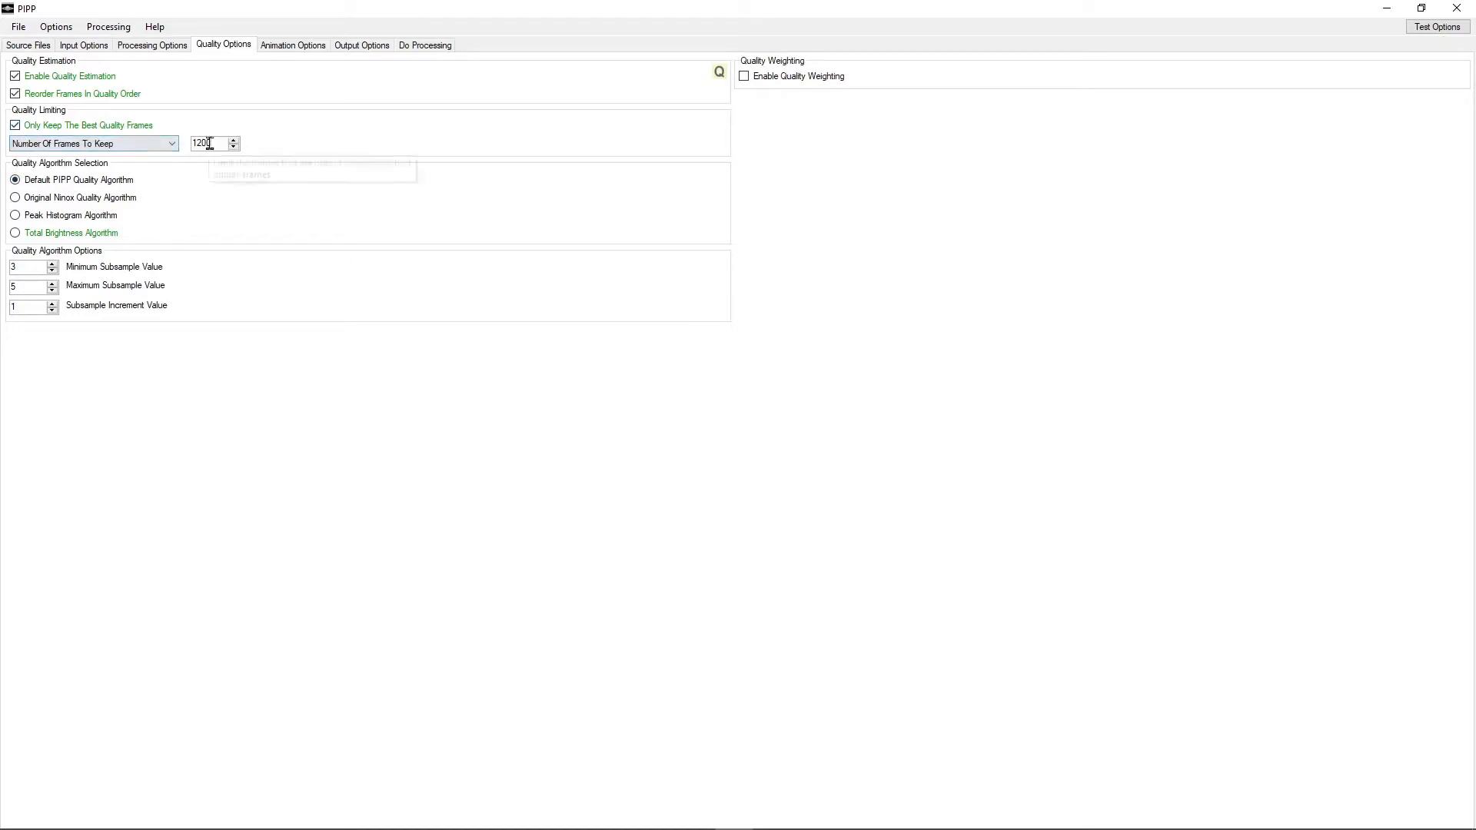
{"action": "left_click_drag", "start_coordinate": [209, 144], "coordinate": [169, 143]}
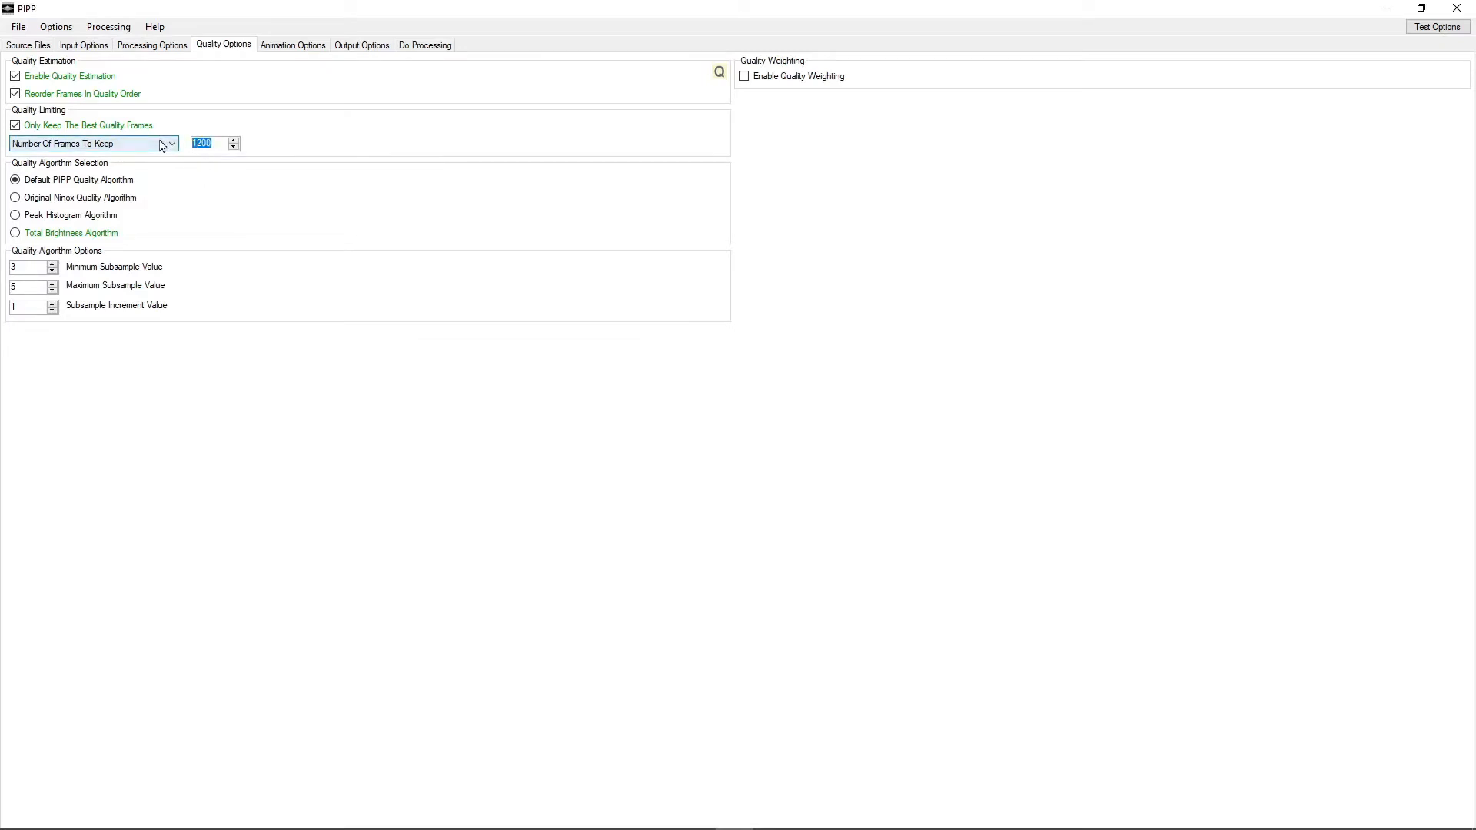
{"action": "type", "text": "3"}
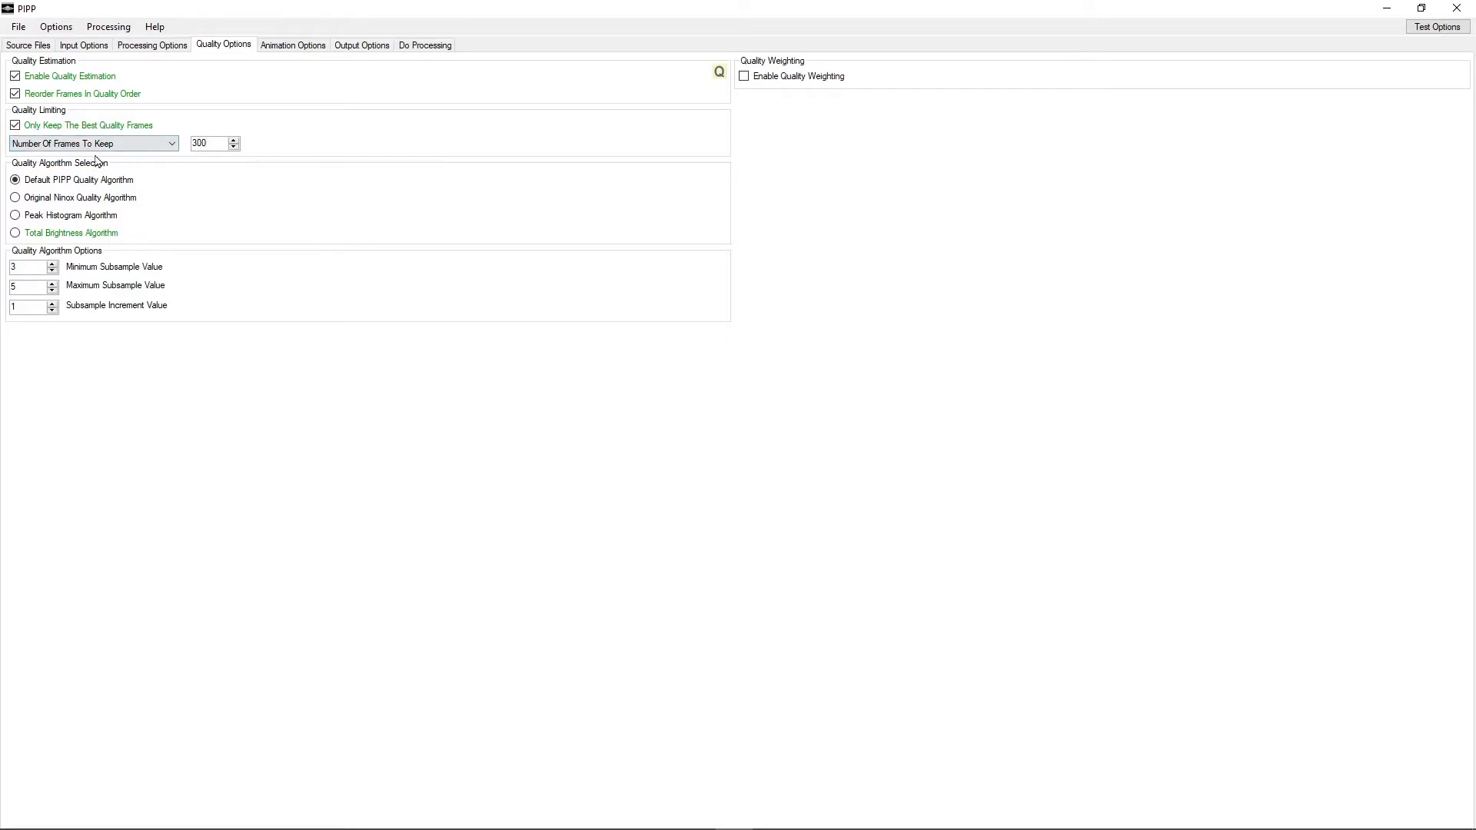
Step: Choose TIFF as the output format and start processing the moon video
{"action": "left_click", "coordinate": [292, 46]}
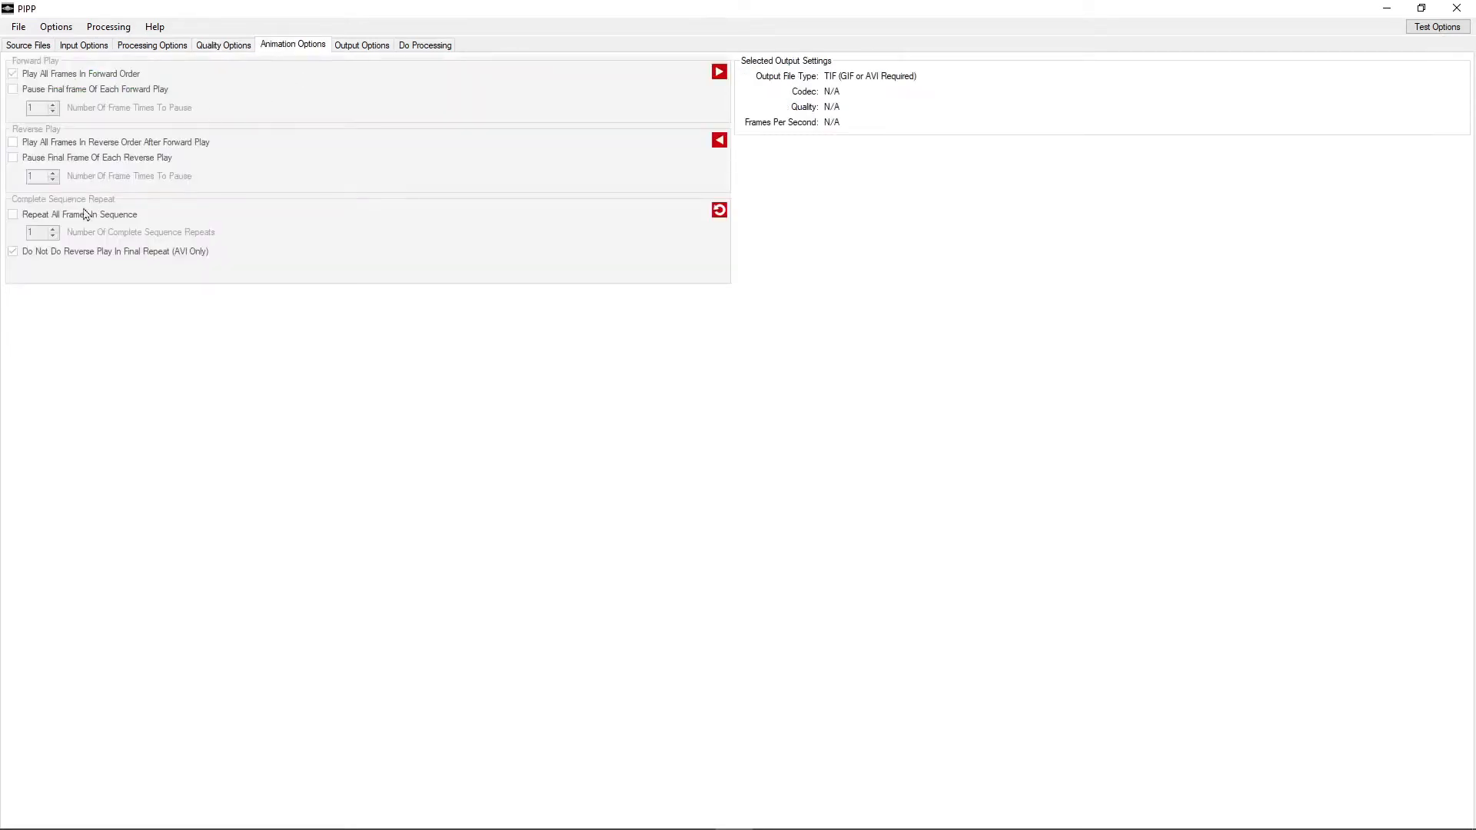
{"action": "left_click", "coordinate": [349, 47]}
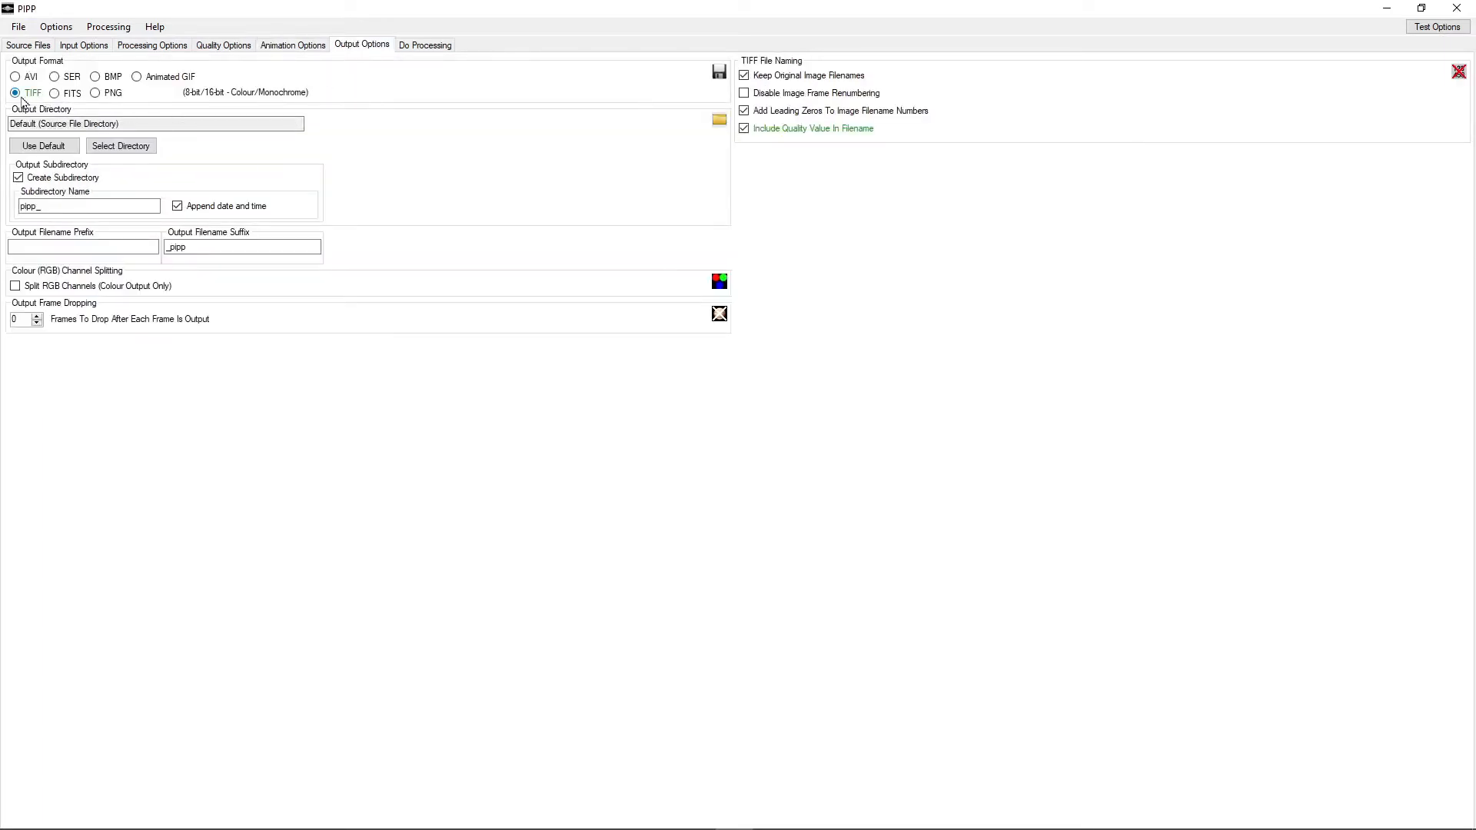
{"action": "left_click", "coordinate": [15, 77]}
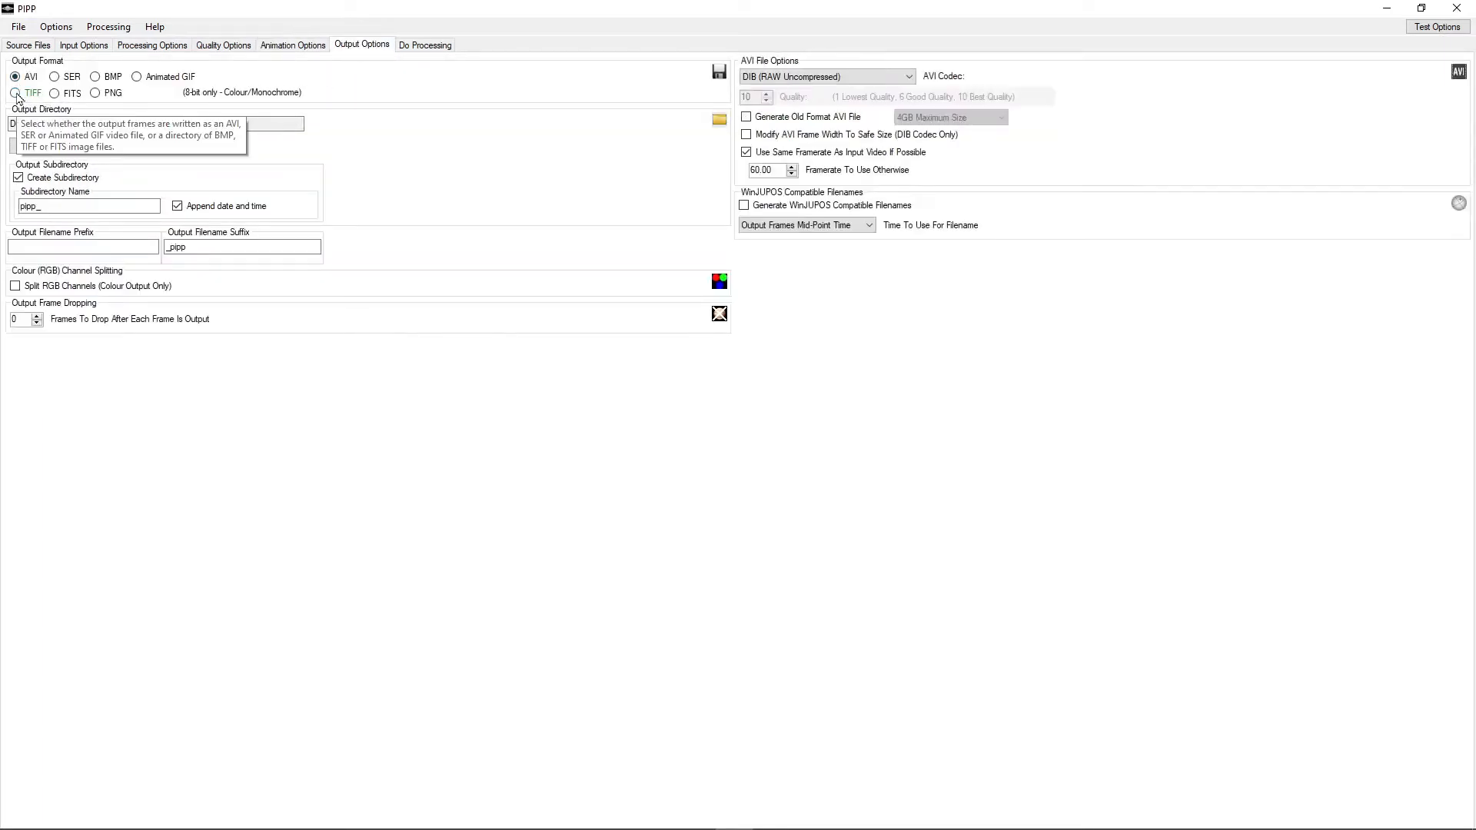
{"action": "left_click", "coordinate": [15, 93]}
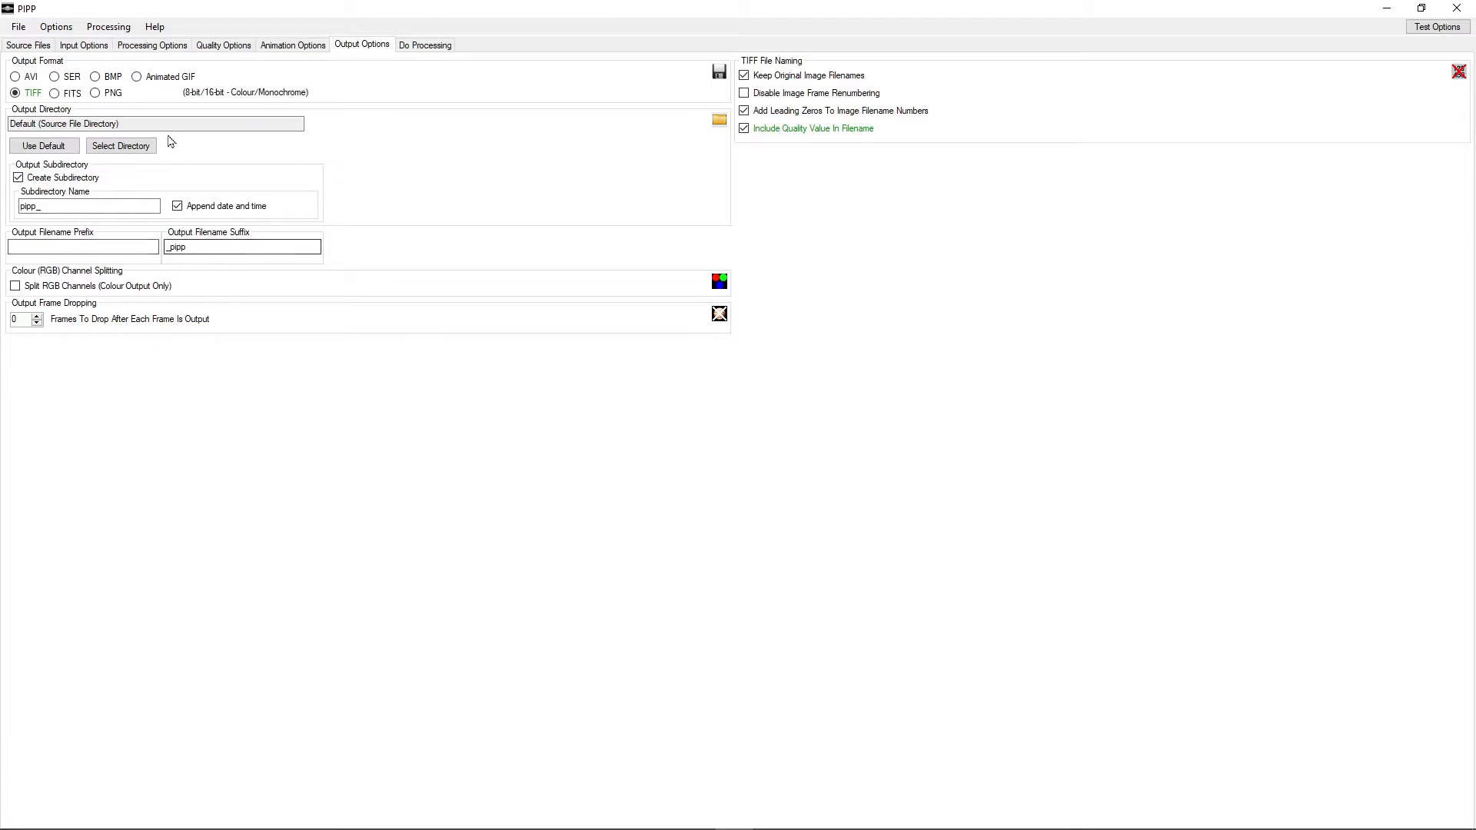
{"action": "left_click", "coordinate": [419, 45]}
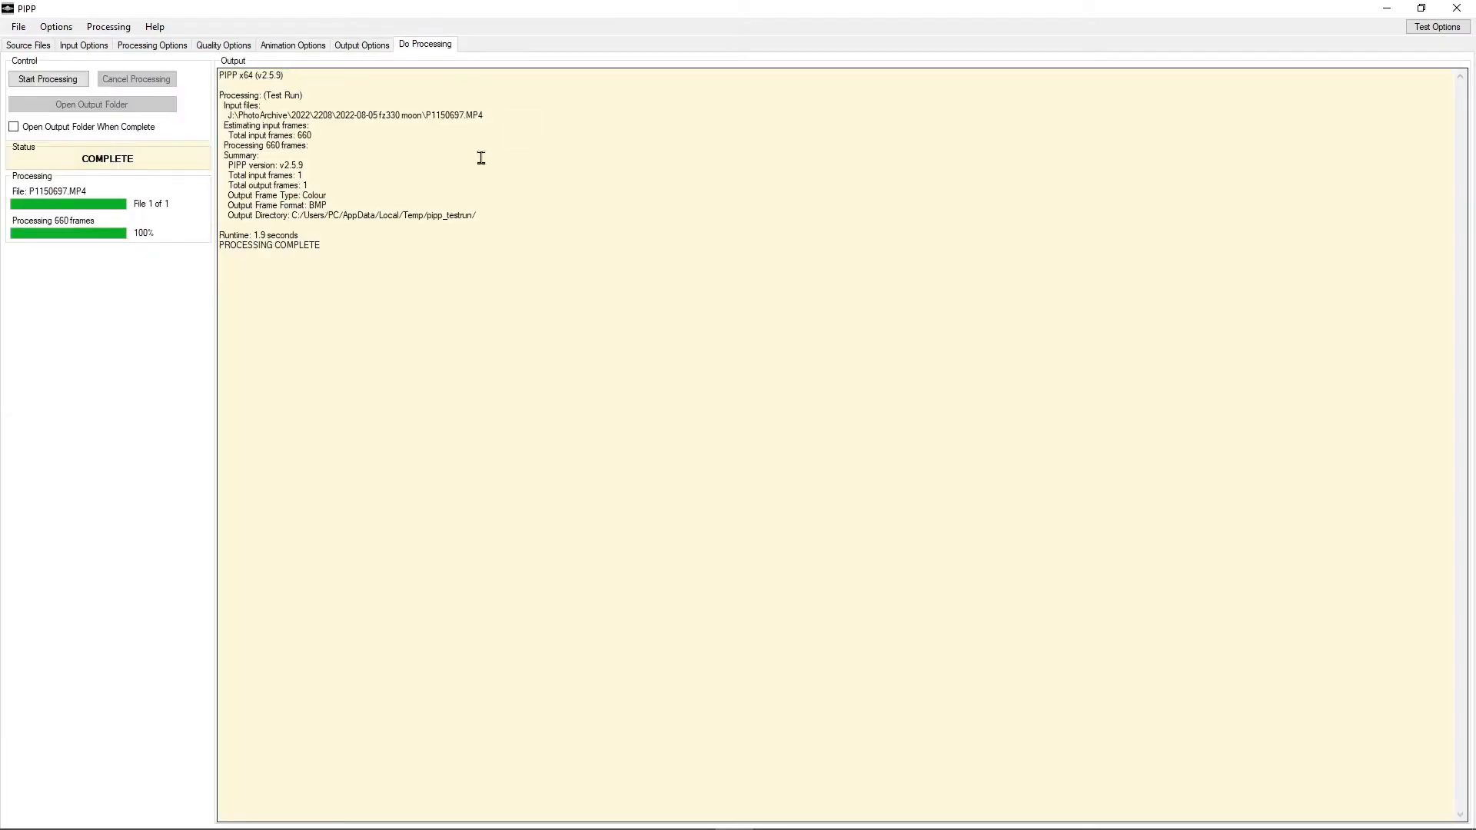
{"action": "left_click", "coordinate": [66, 85]}
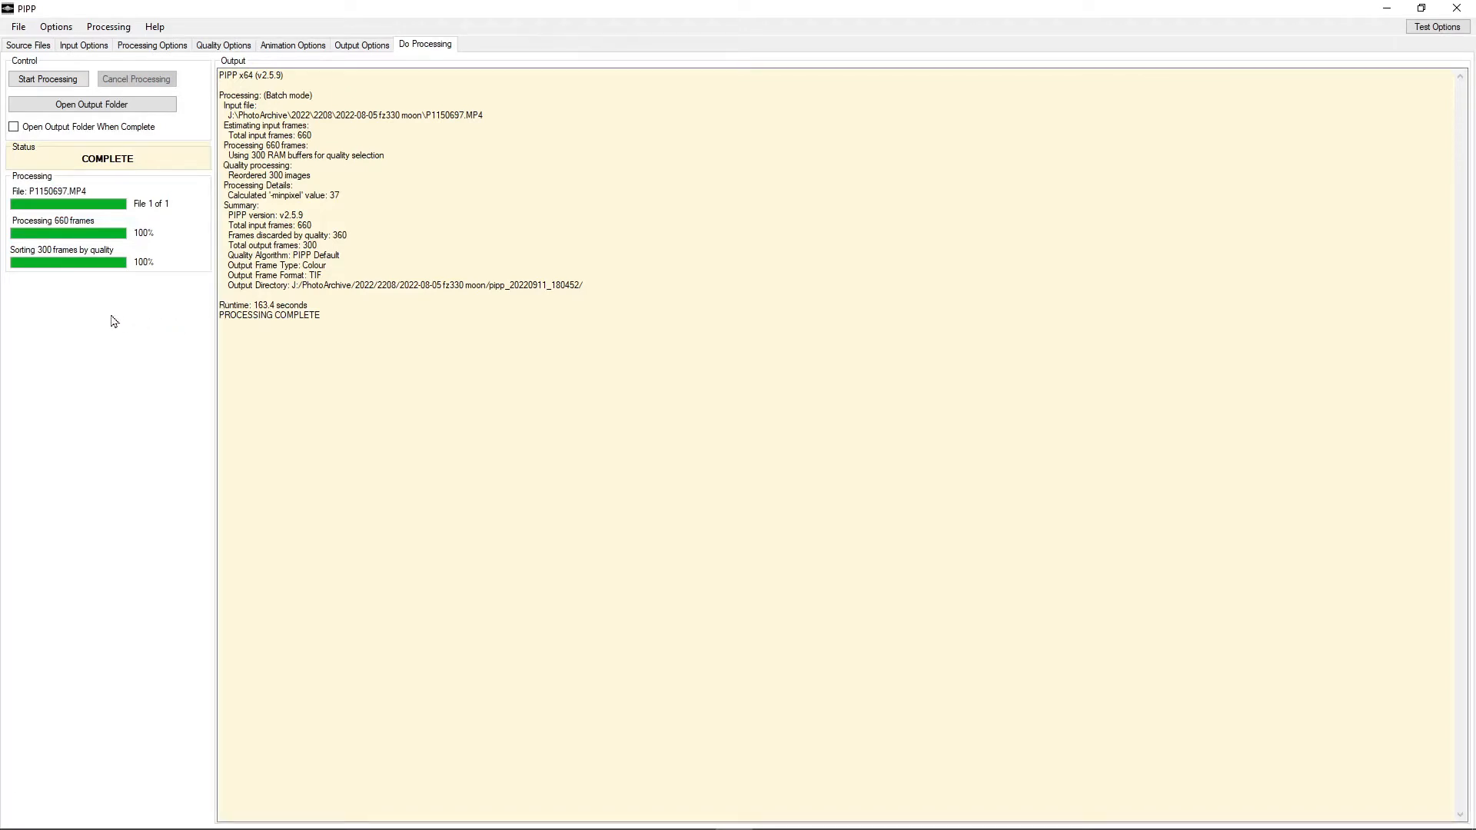
Step: Open the P1150697 output folder and inspect the 100% quality frame full screen, magnifying the lunar surface detail
{"action": "left_click", "coordinate": [87, 105]}
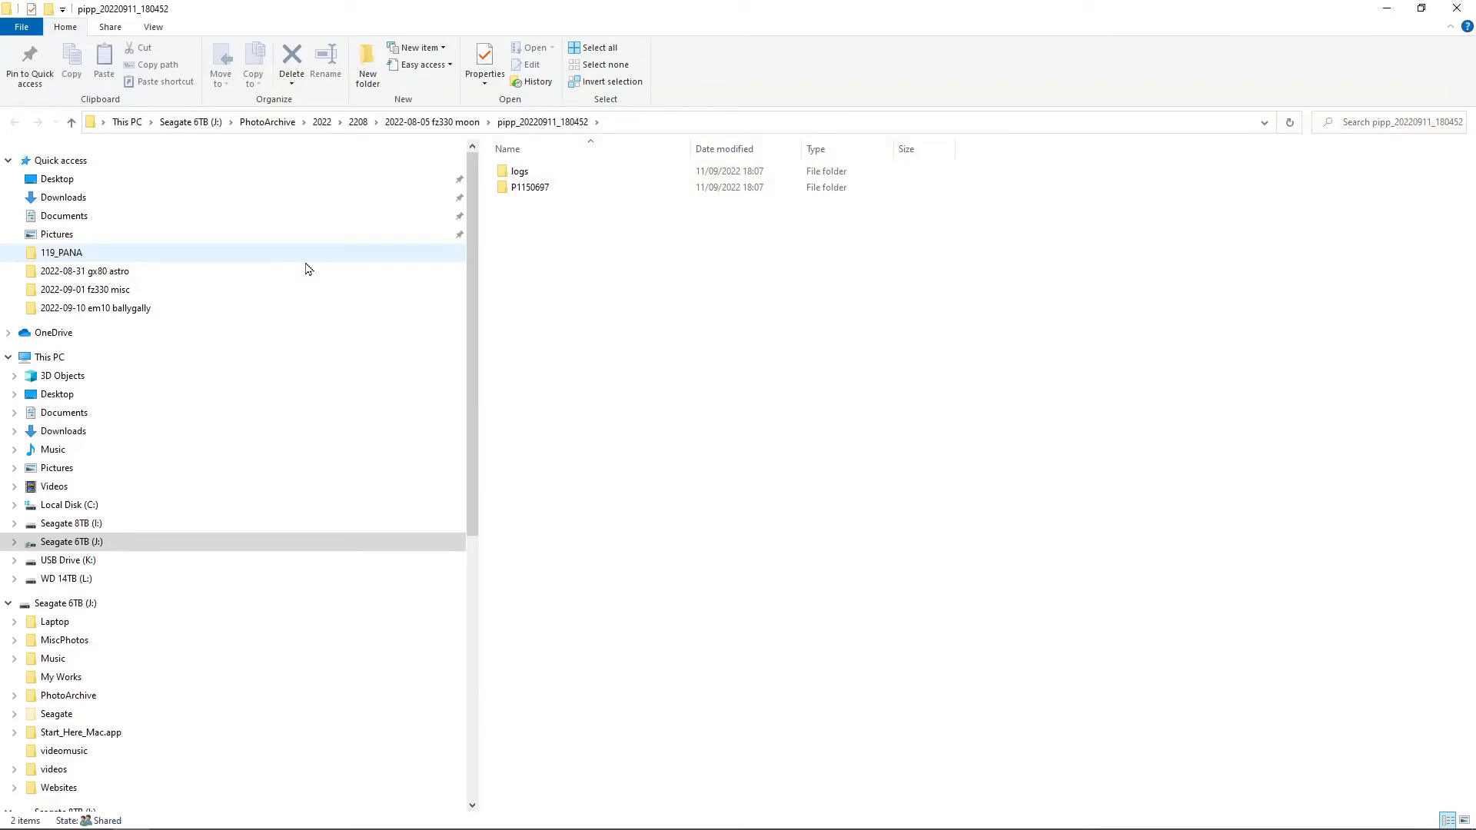
{"action": "double_click", "coordinate": [540, 189]}
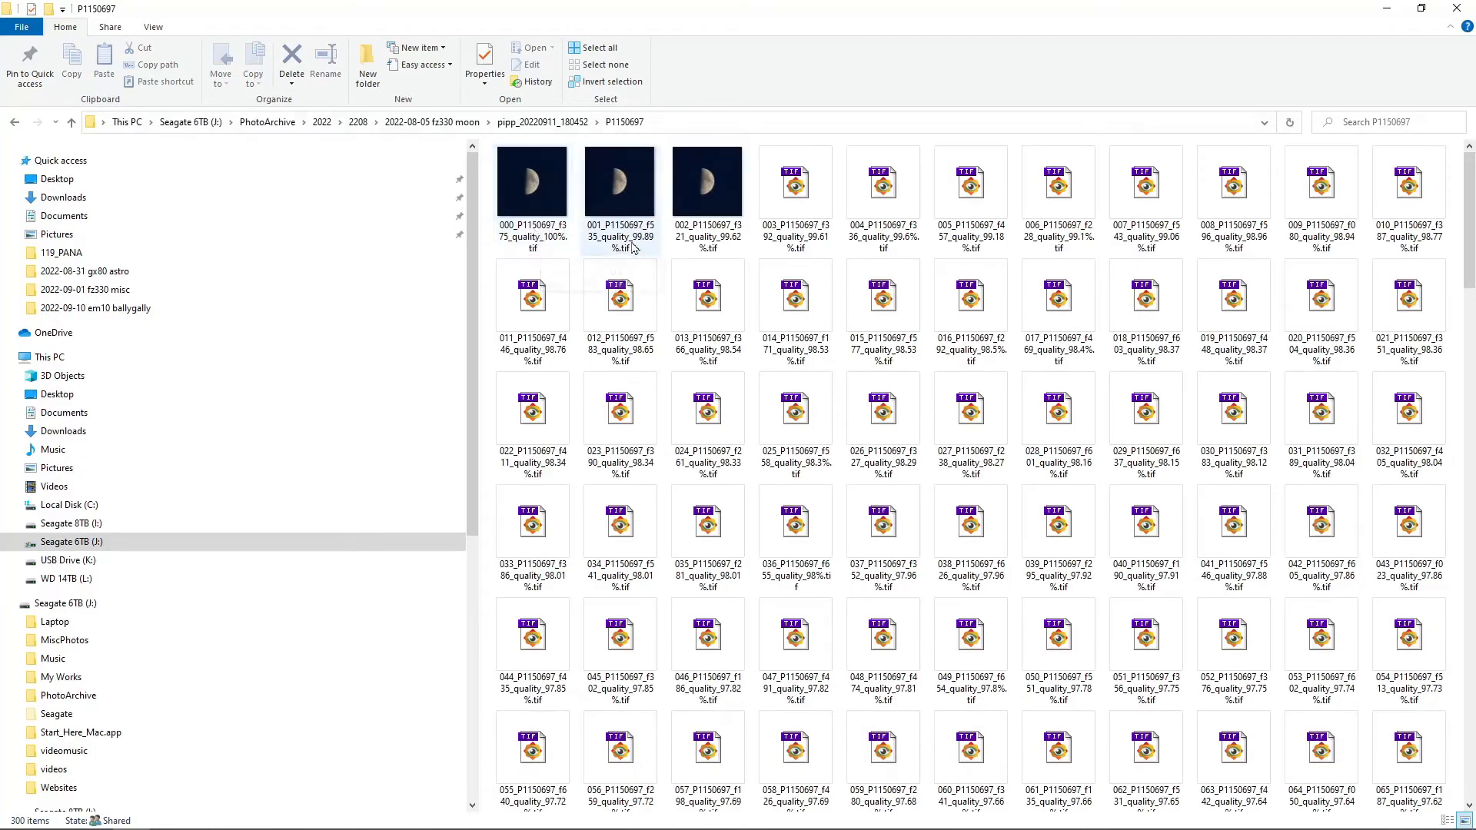
{"action": "left_click", "coordinate": [531, 199]}
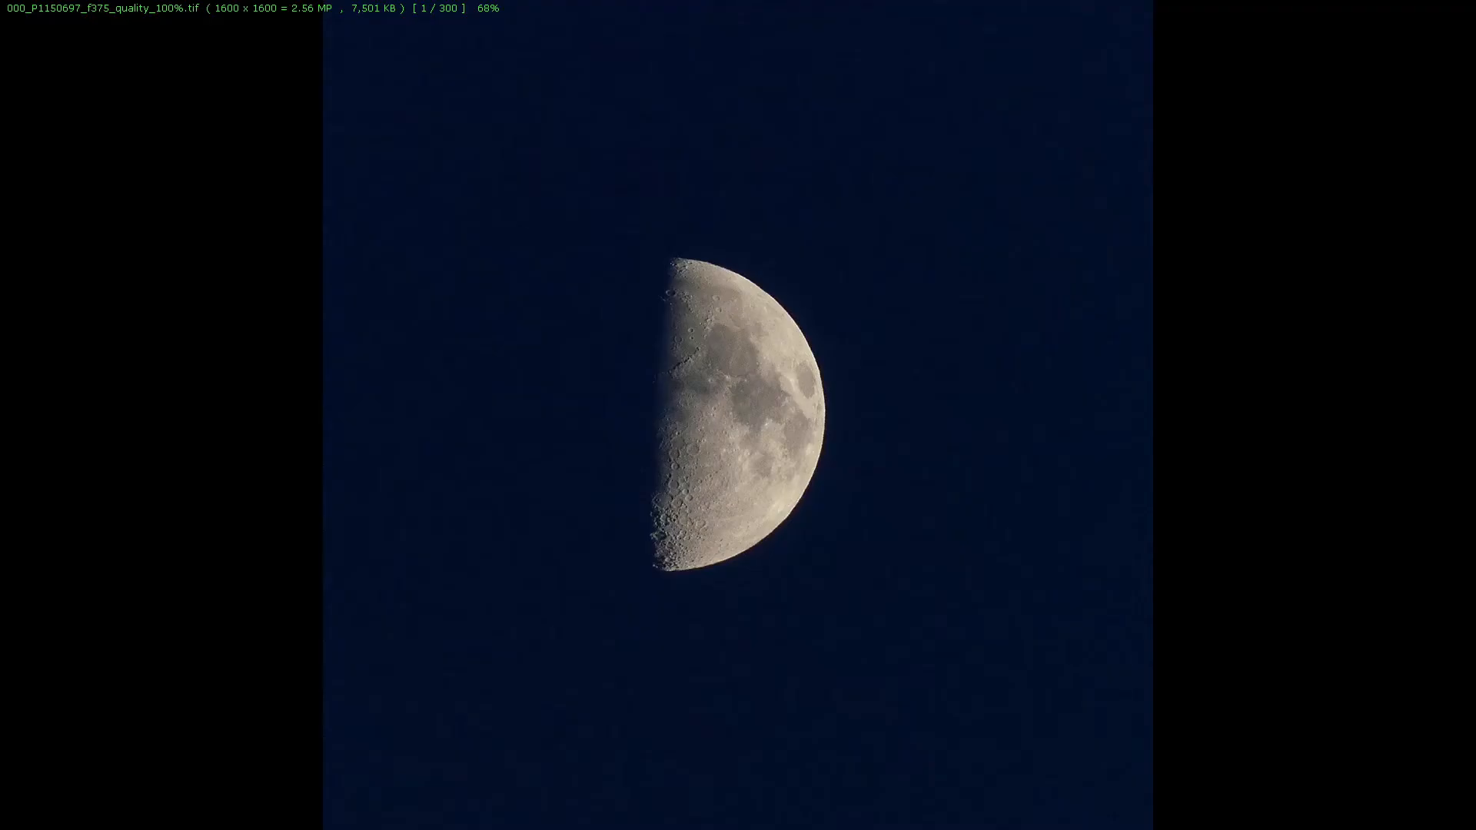
{"action": "left_click", "coordinate": [664, 498]}
{"action": "left_click_drag", "start_coordinate": [665, 498], "coordinate": [490, 510]}
{"action": "key", "text": "Escape"}
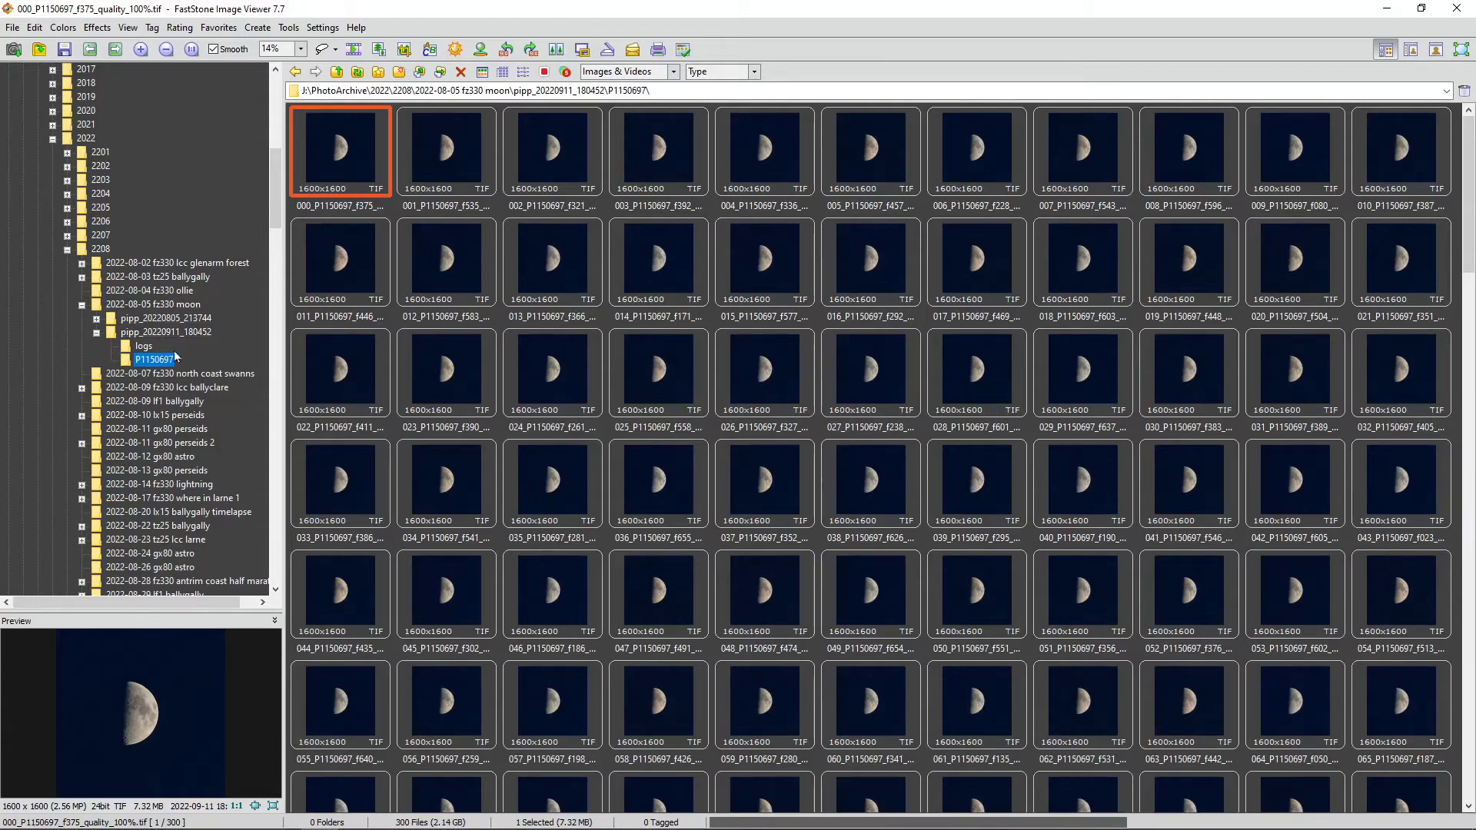
Step: Switch to AutoStakkert! and start opening files from the PhotoArchive folder on Seagate 6TB (J:)
{"action": "mouse_move", "coordinate": [508, 827]}
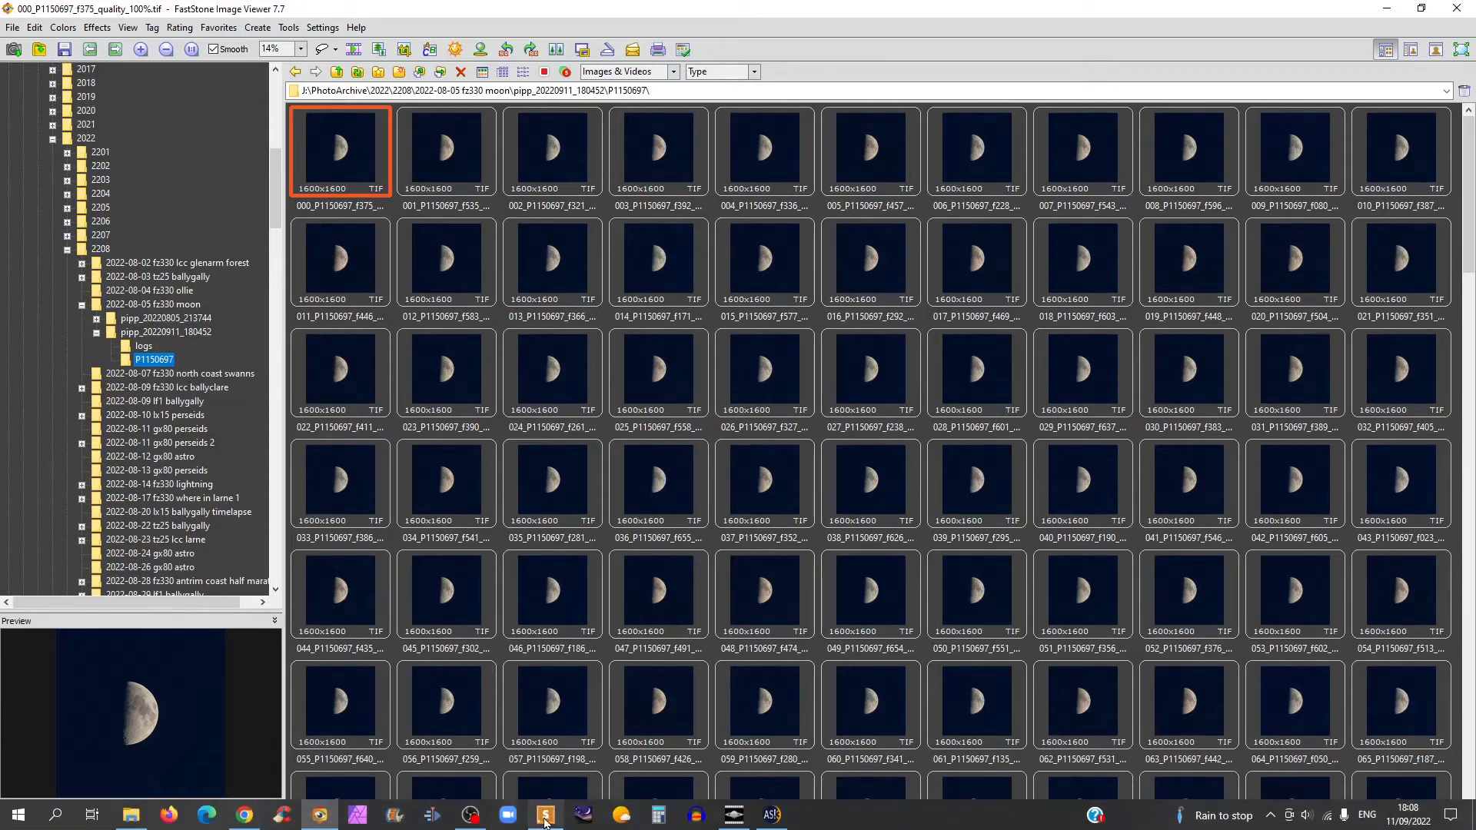
{"action": "left_click", "coordinate": [771, 816]}
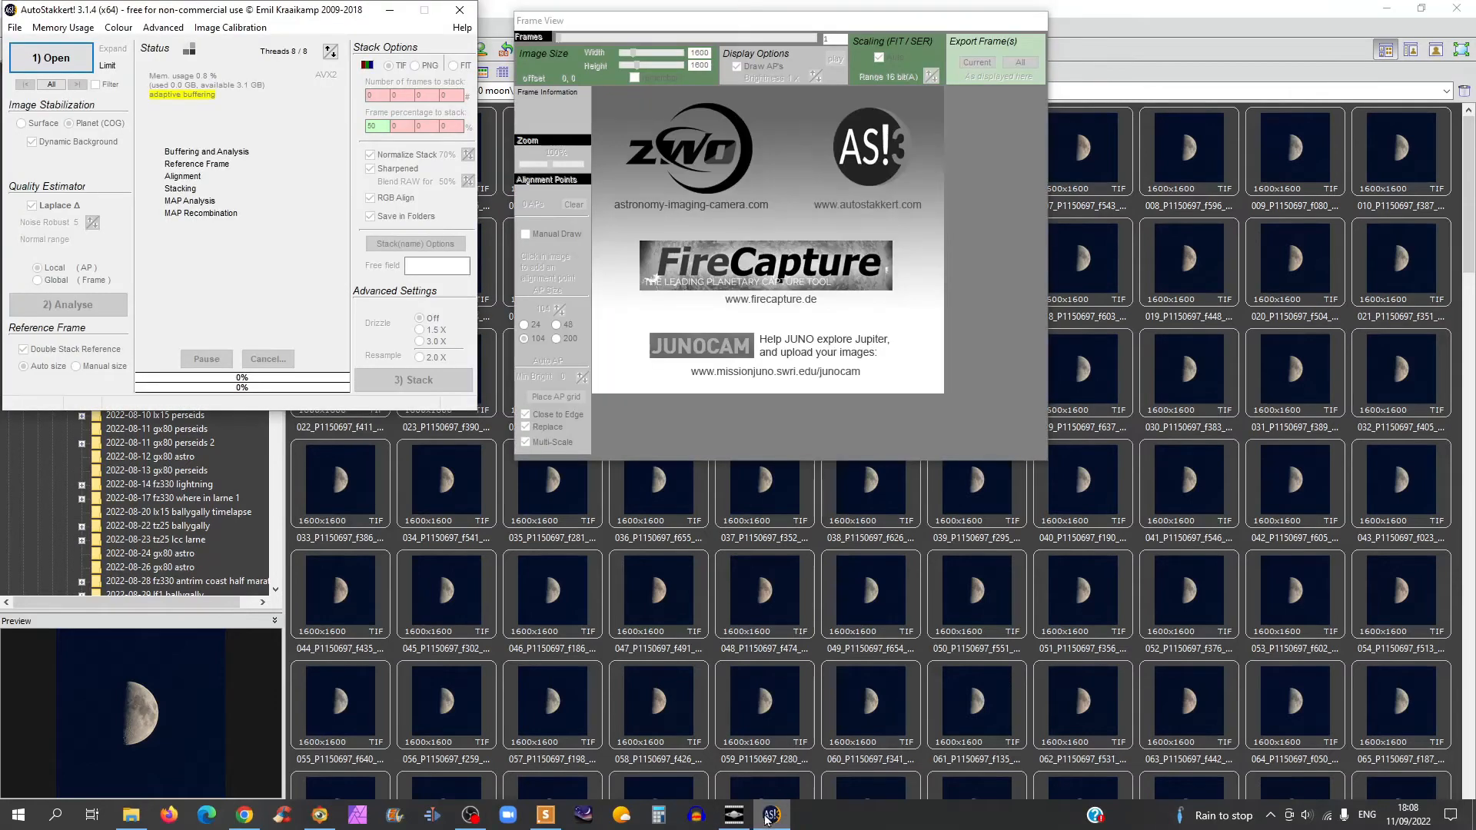
{"action": "left_click", "coordinate": [48, 60]}
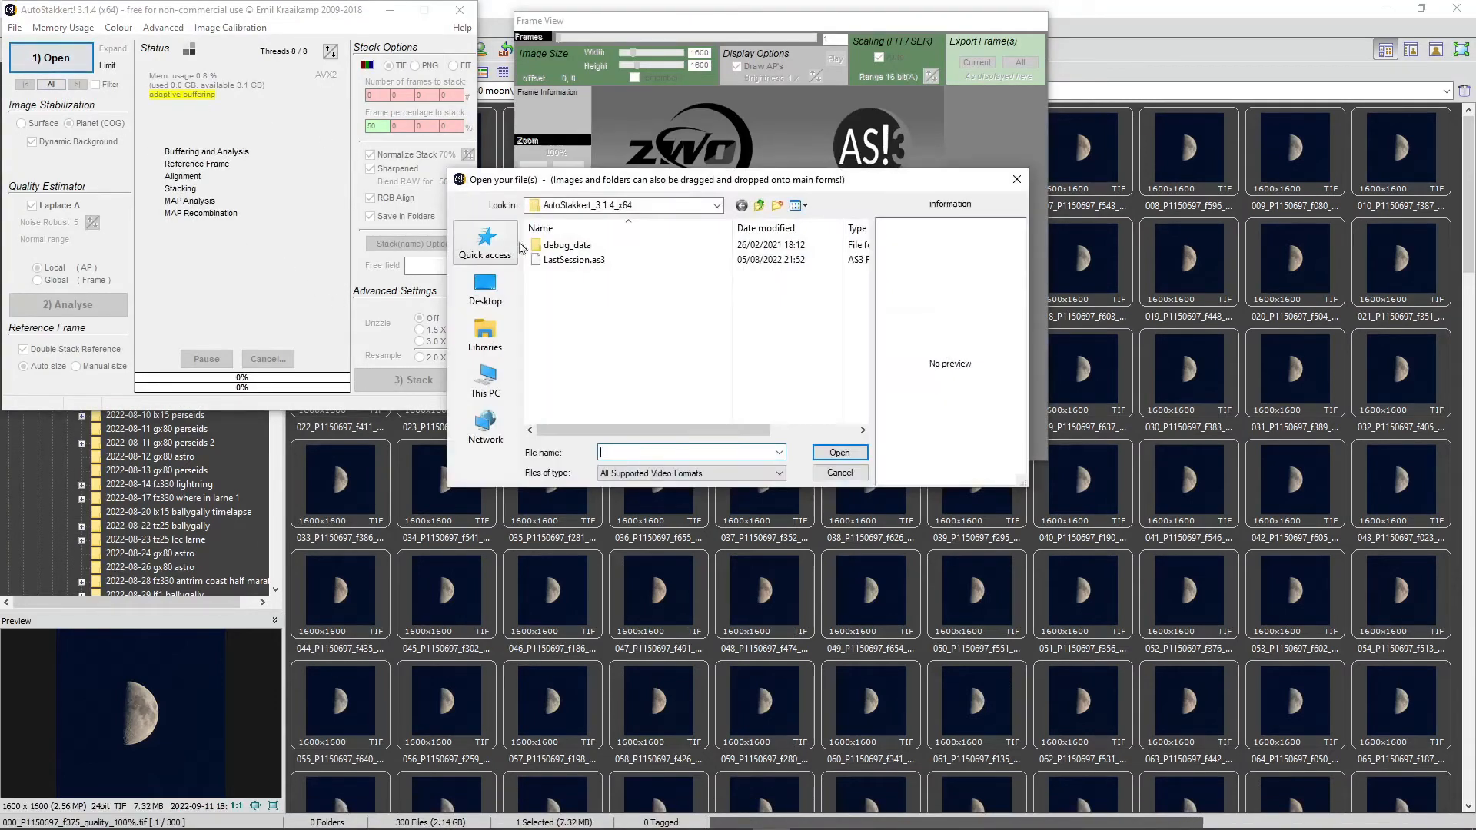
{"action": "left_click", "coordinate": [649, 206]}
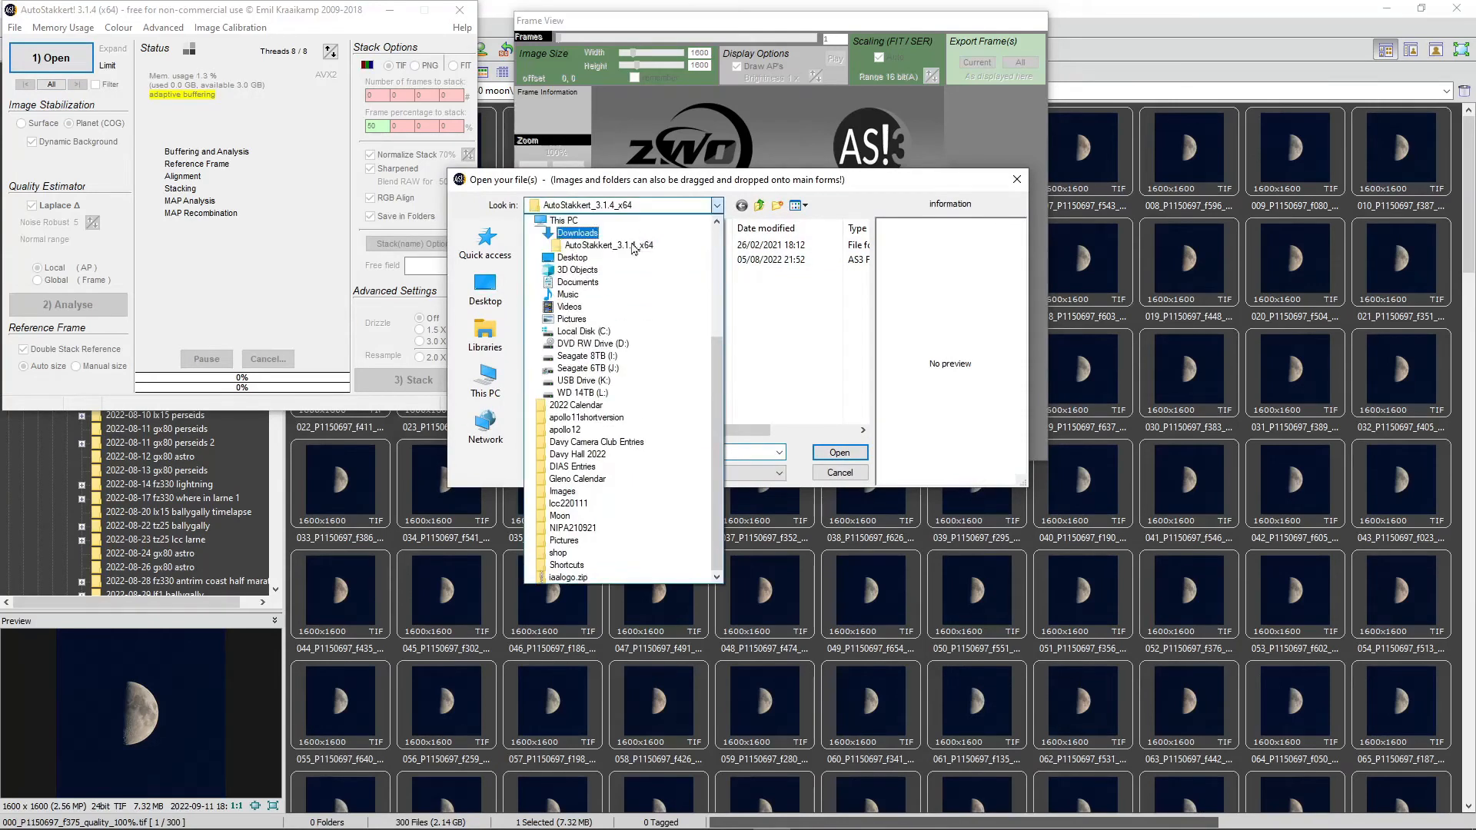
{"action": "left_click", "coordinate": [587, 368]}
{"action": "double_click", "coordinate": [574, 306]}
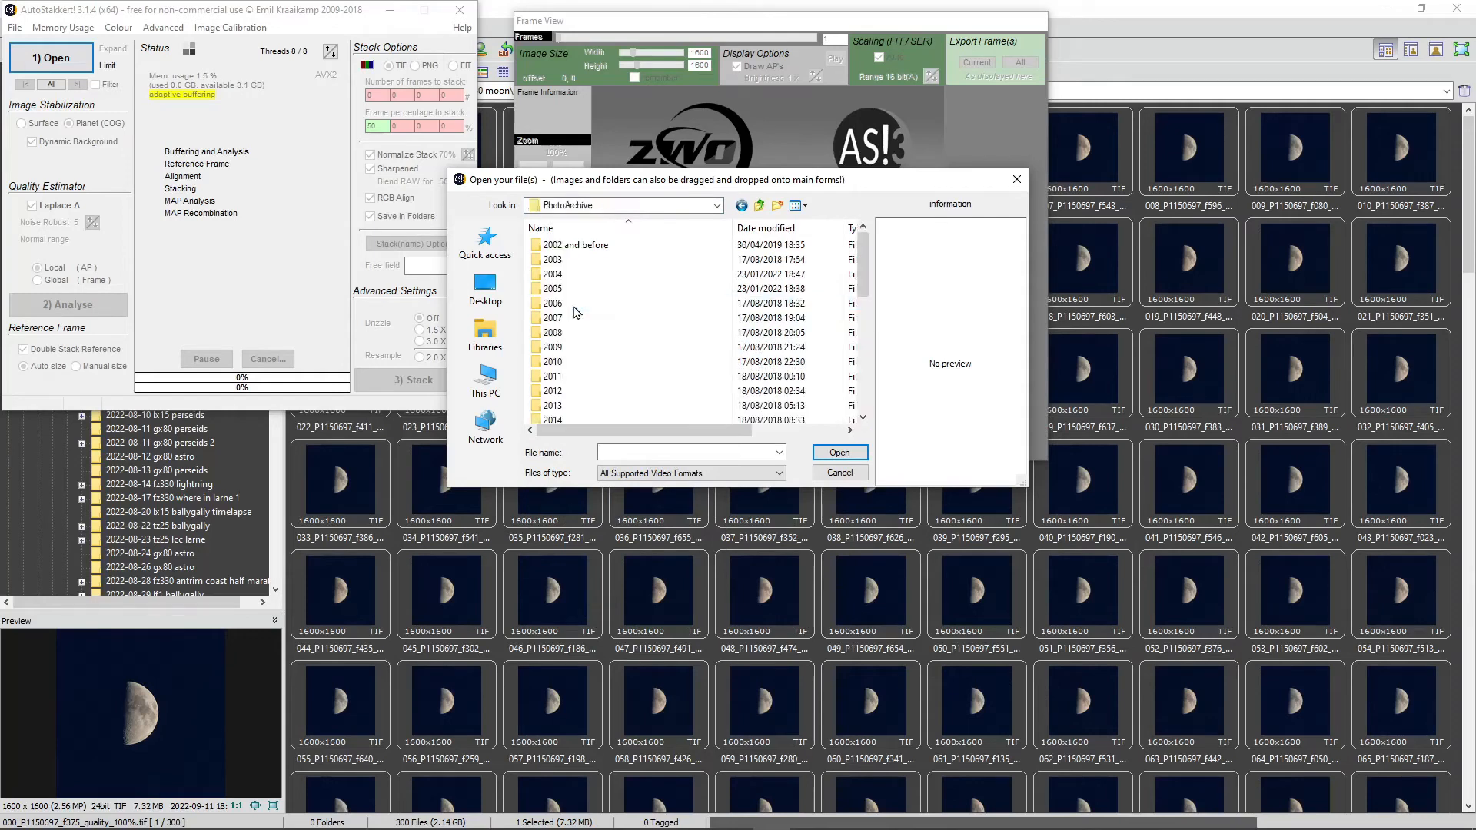
Step: Browse through 2022, 2208 and 2022-08-05 fz330 moon to the P1150697 folder inside pipp_20220911_180452
{"action": "scroll", "coordinate": [577, 338], "scroll_direction": "down", "scroll_amount": 4}
{"action": "scroll", "coordinate": [579, 345], "scroll_direction": "down", "scroll_amount": 1}
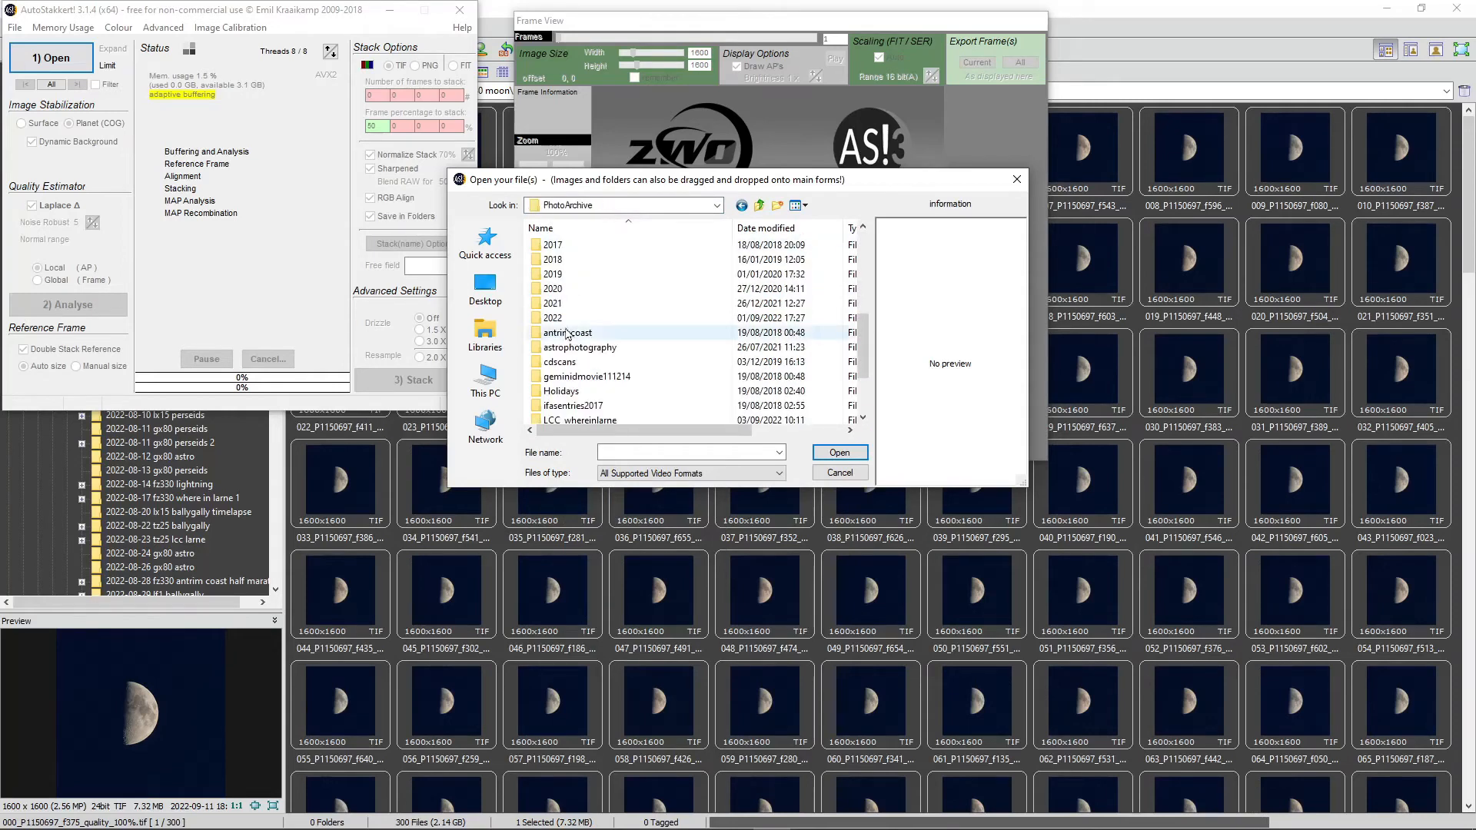
{"action": "double_click", "coordinate": [597, 318]}
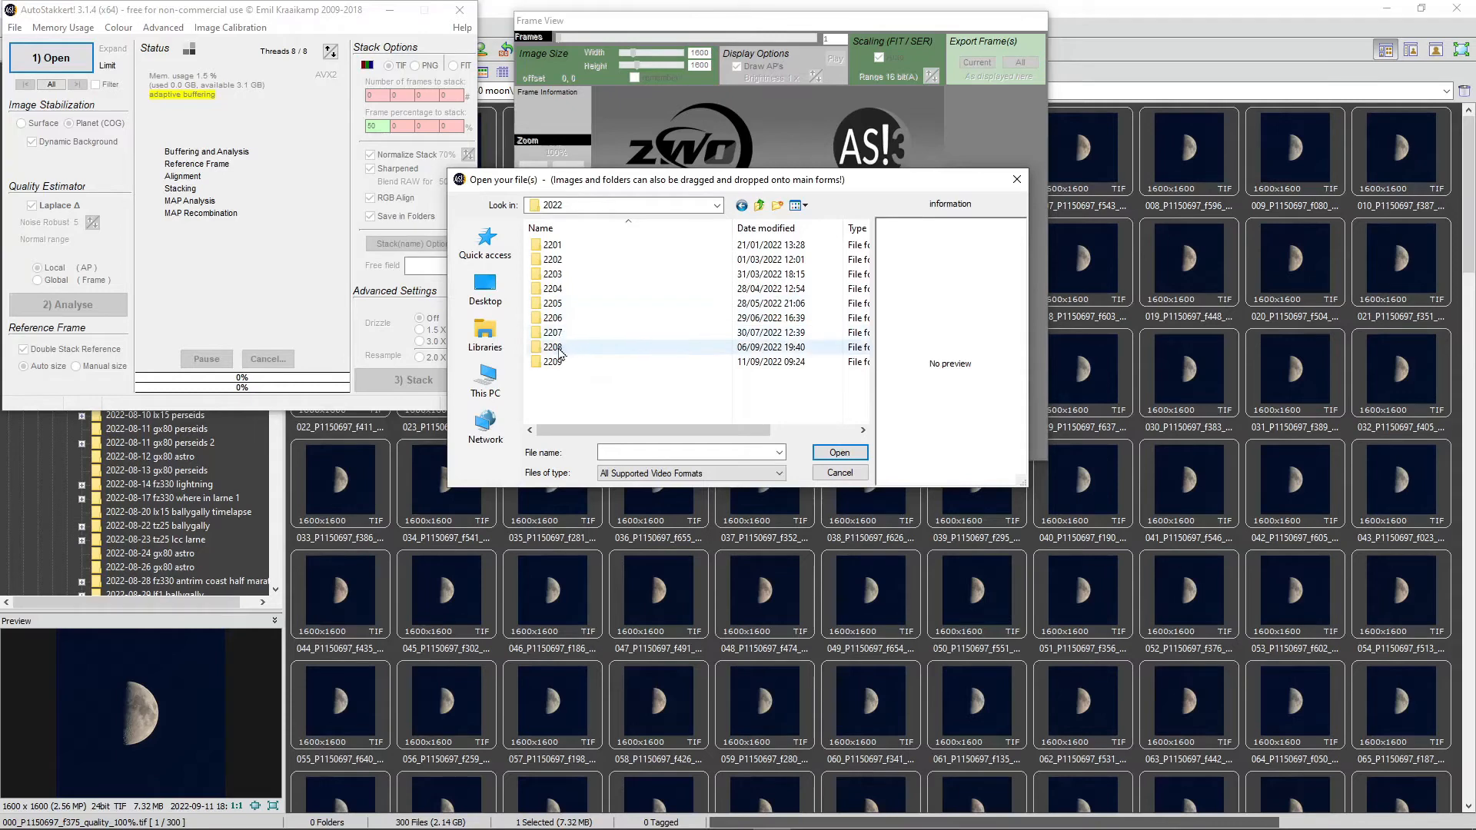
{"action": "double_click", "coordinate": [560, 348]}
{"action": "double_click", "coordinate": [603, 289]}
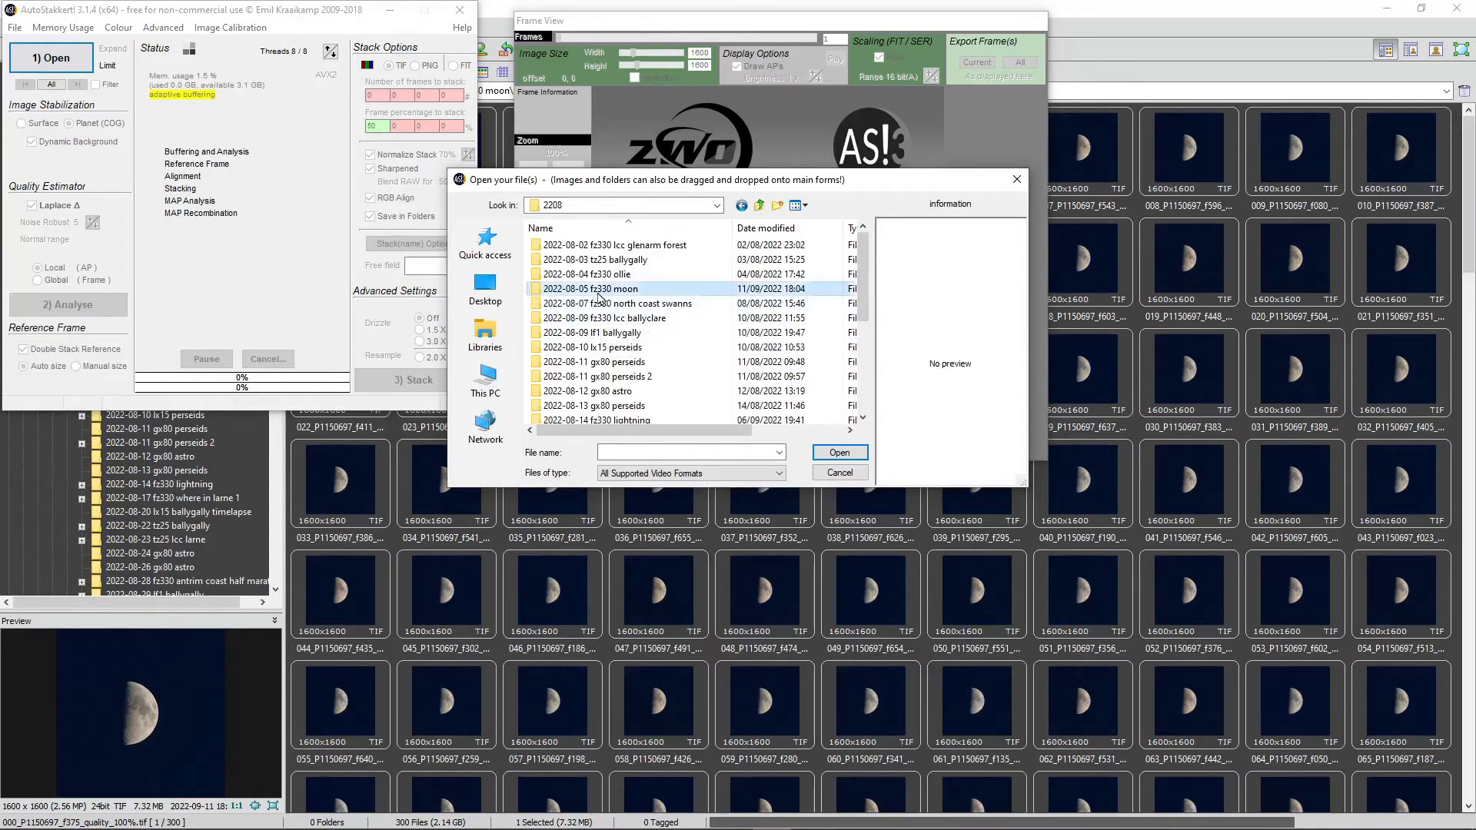
{"action": "left_click", "coordinate": [641, 297]}
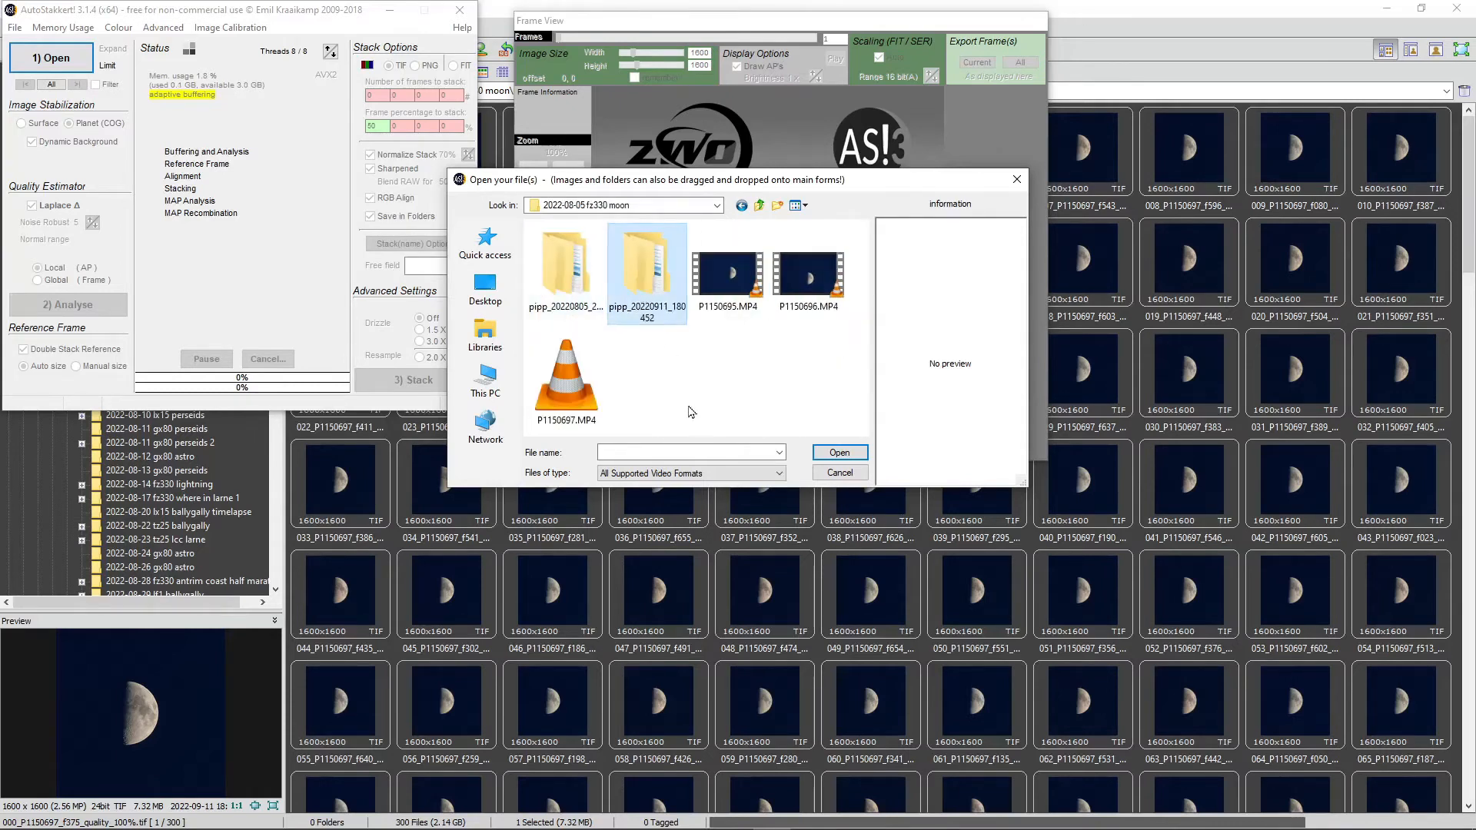
{"action": "left_click", "coordinate": [838, 453]}
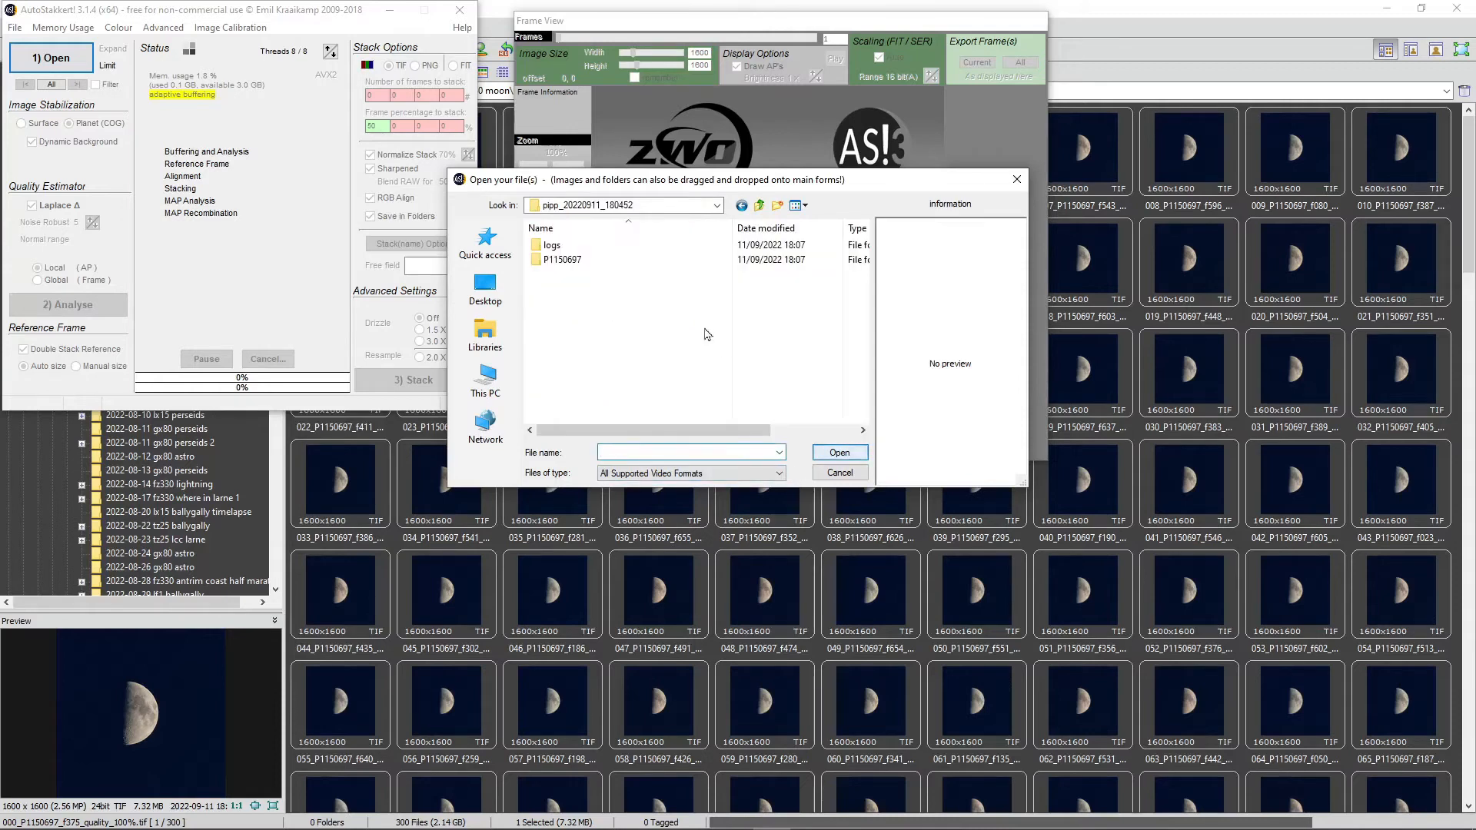
{"action": "double_click", "coordinate": [581, 261]}
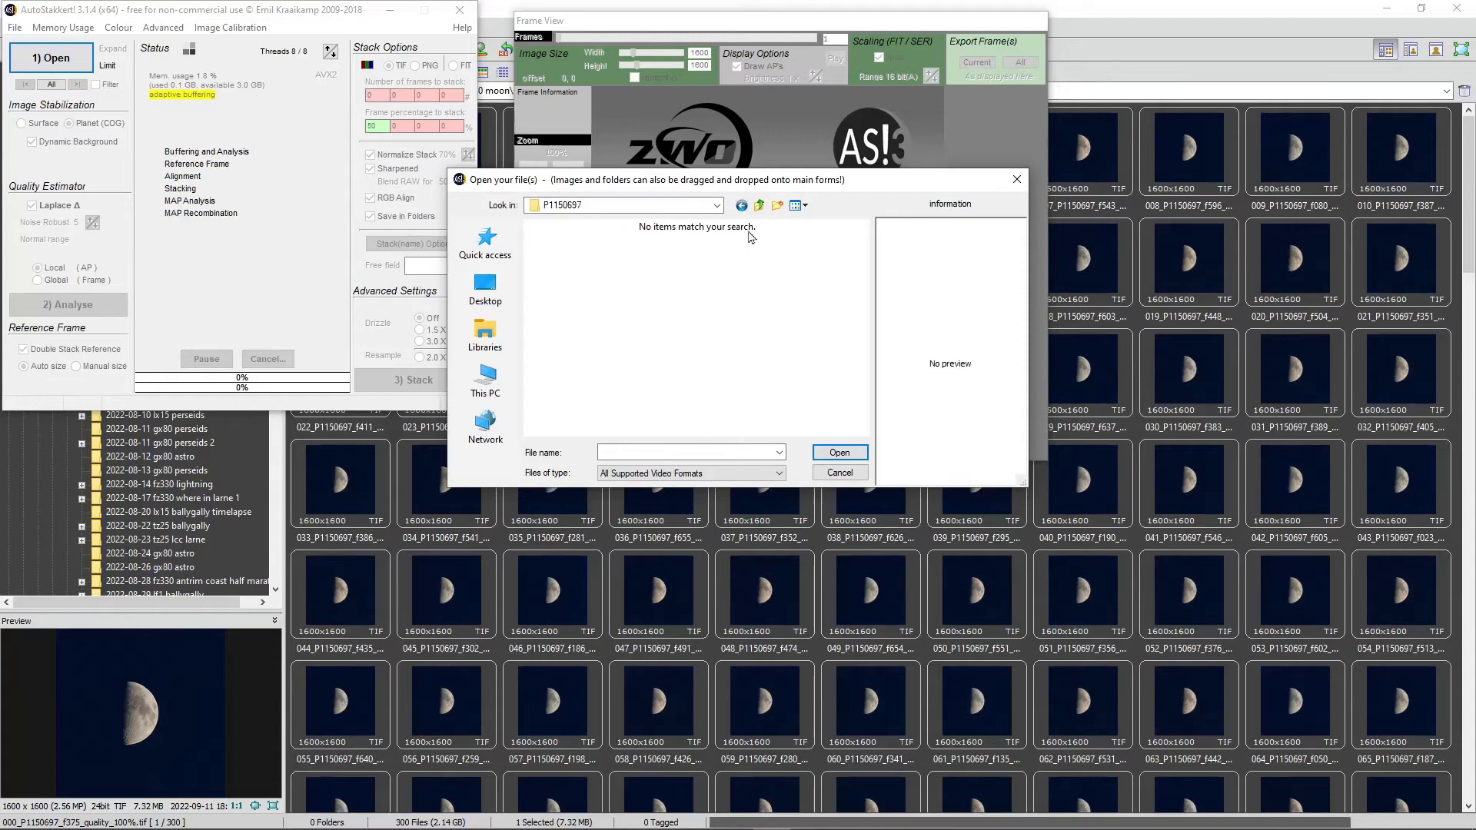
Step: Set the file type to Image files and load all the TIFF frames from the P1150697 folder
{"action": "left_click", "coordinate": [759, 205]}
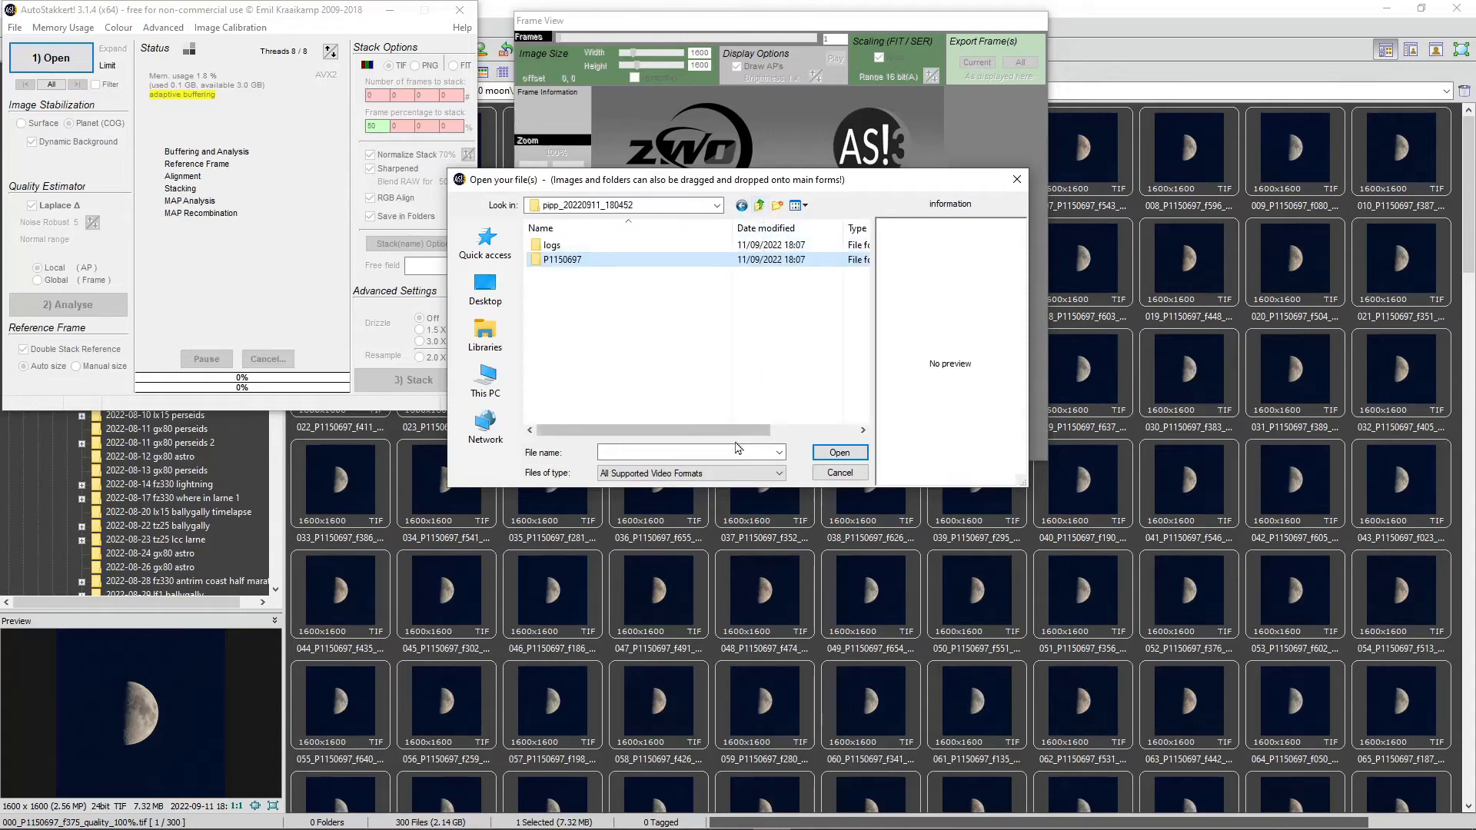
{"action": "left_click", "coordinate": [764, 474]}
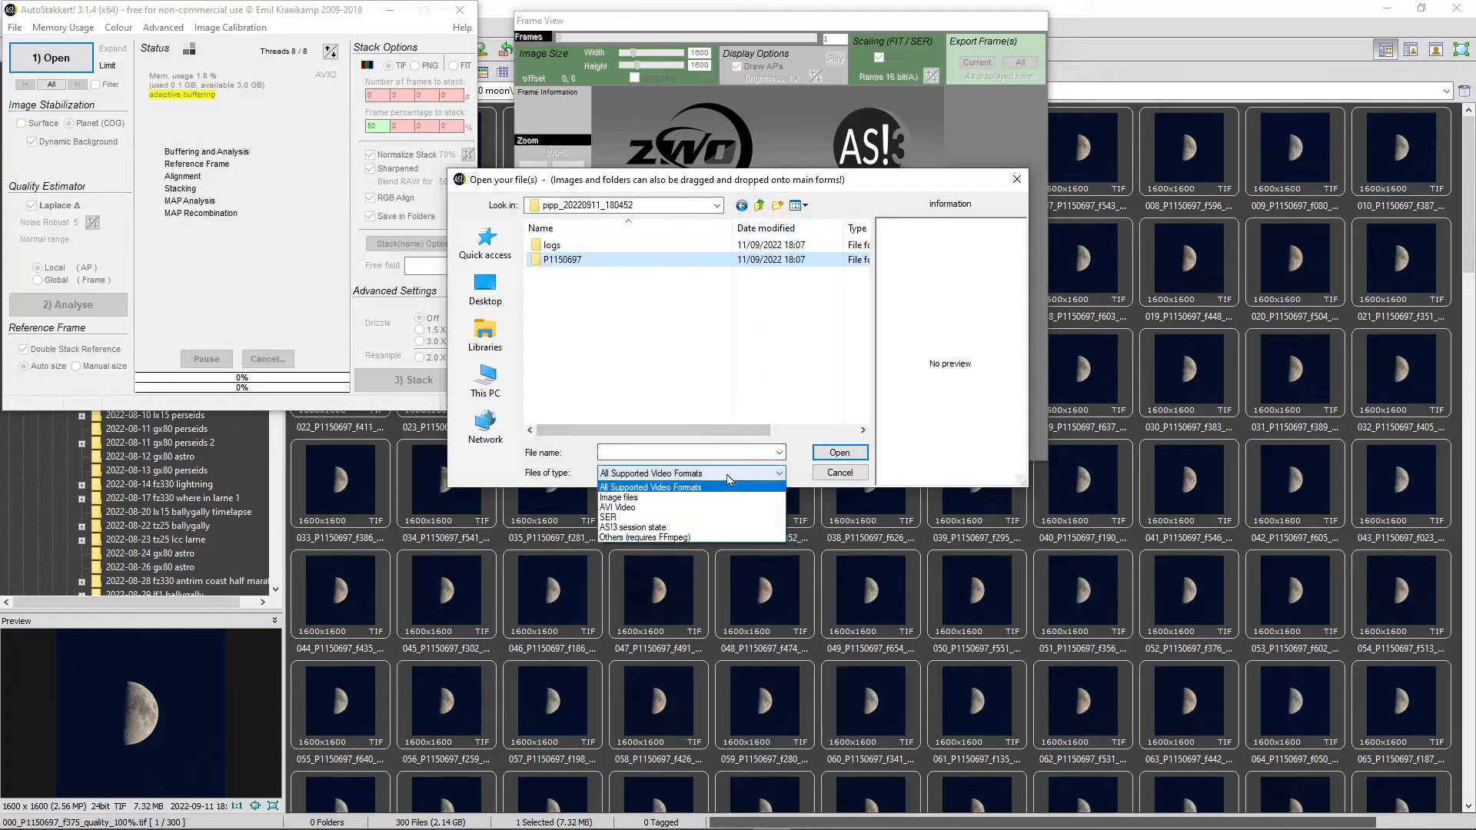
{"action": "left_click", "coordinate": [636, 499]}
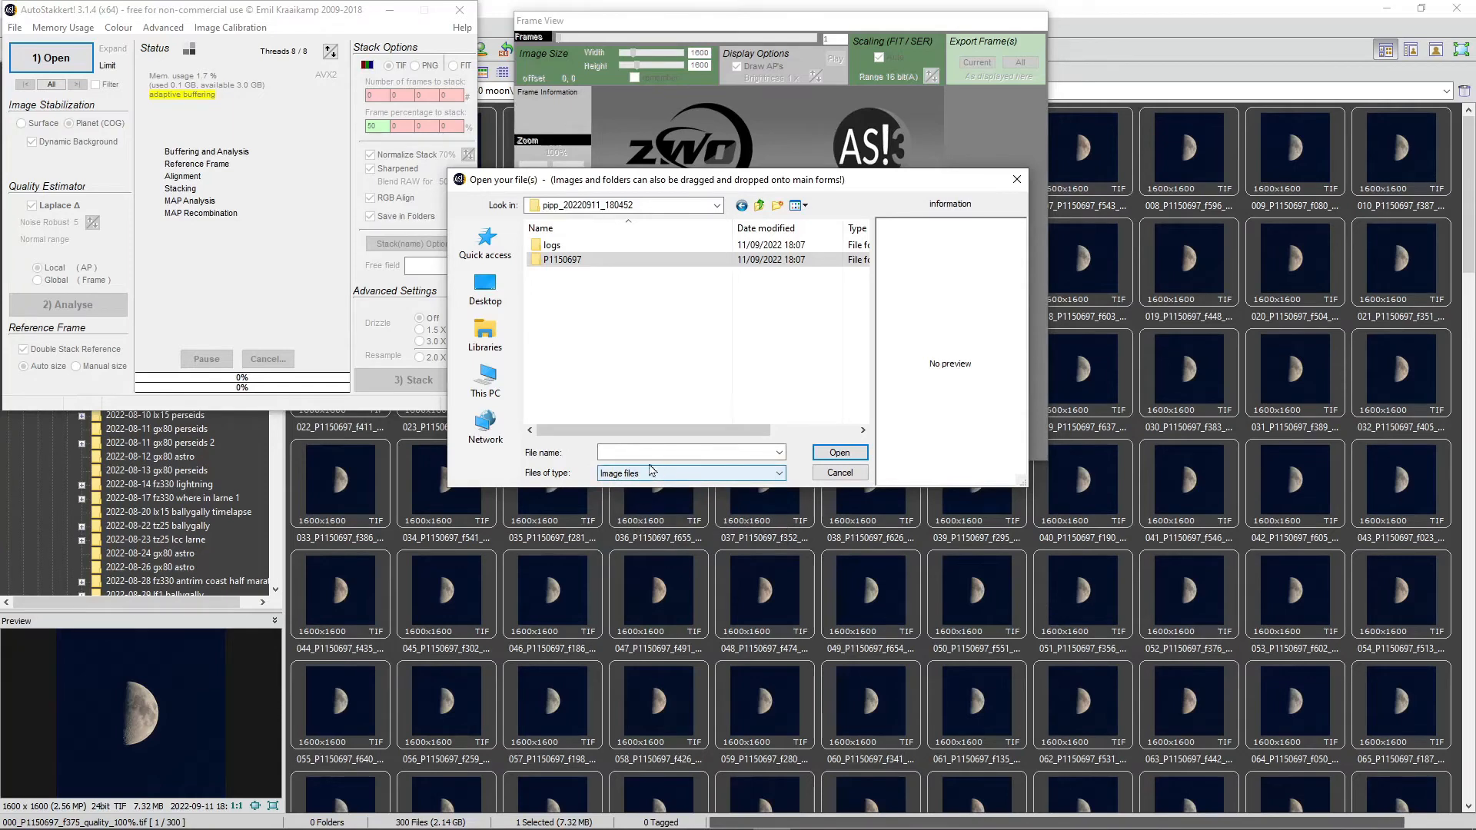
{"action": "double_click", "coordinate": [562, 261]}
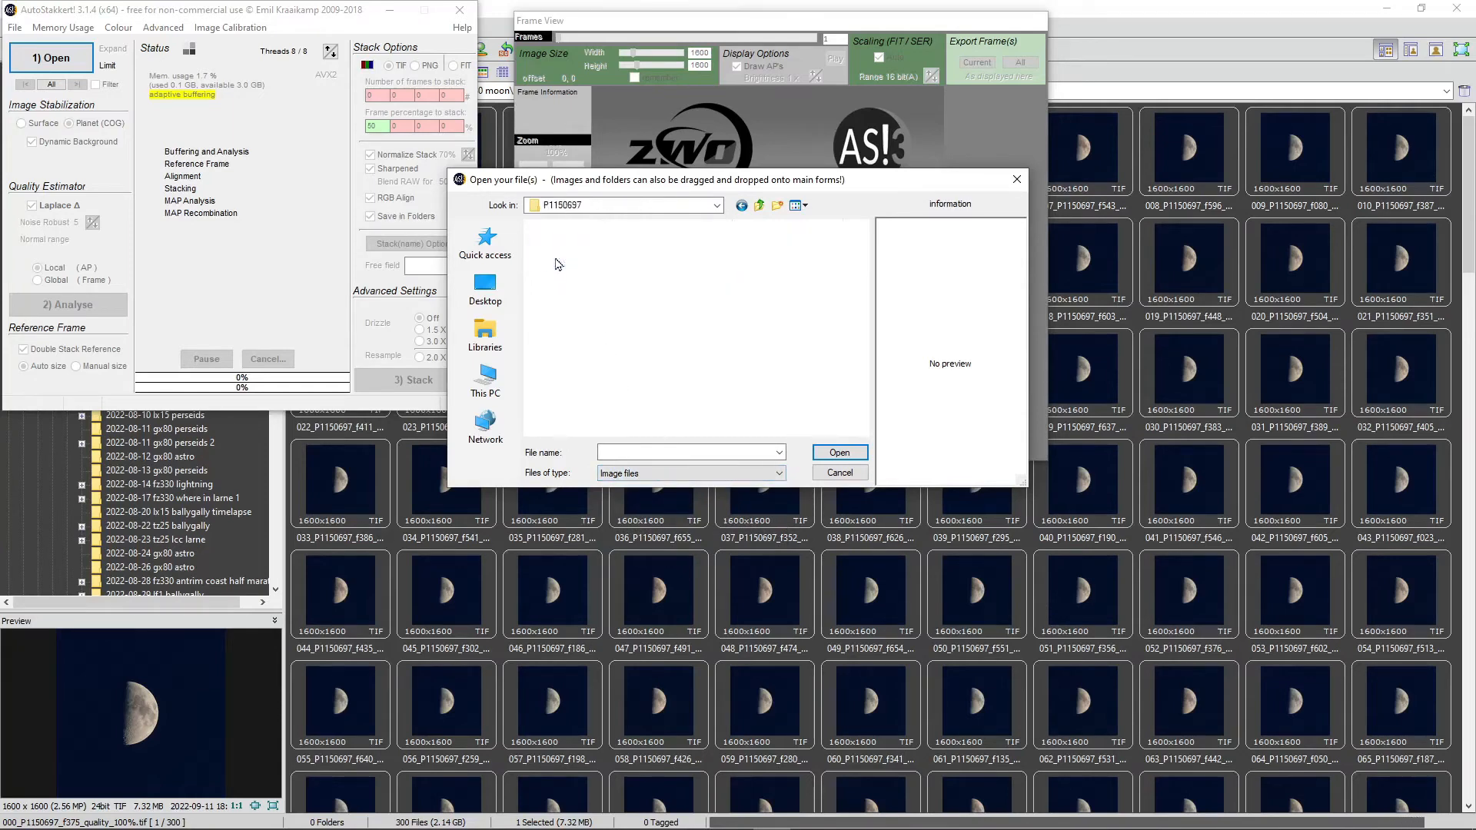
{"action": "left_click", "coordinate": [556, 263]}
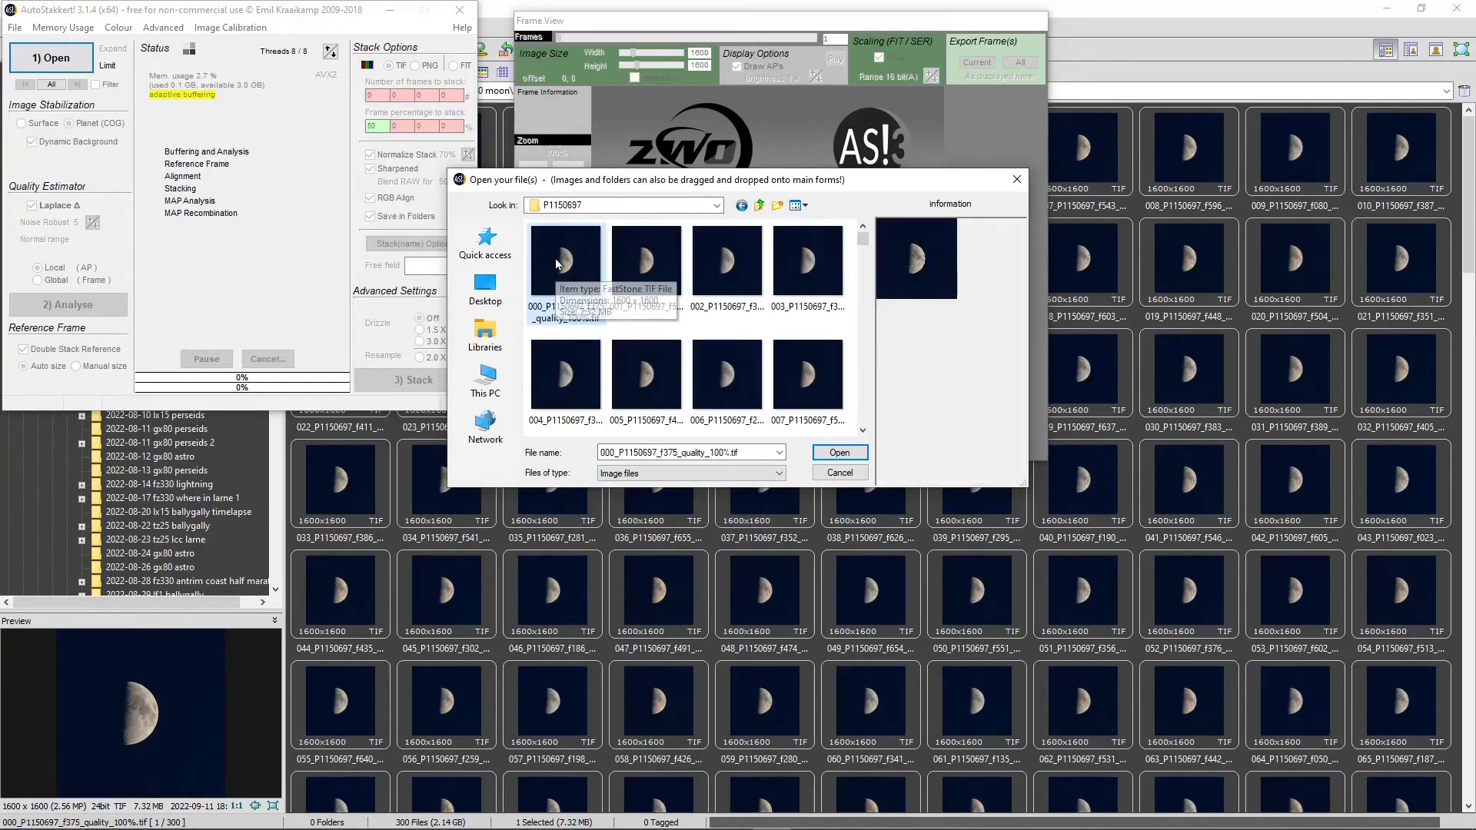
{"action": "key", "text": "ctrl+a"}
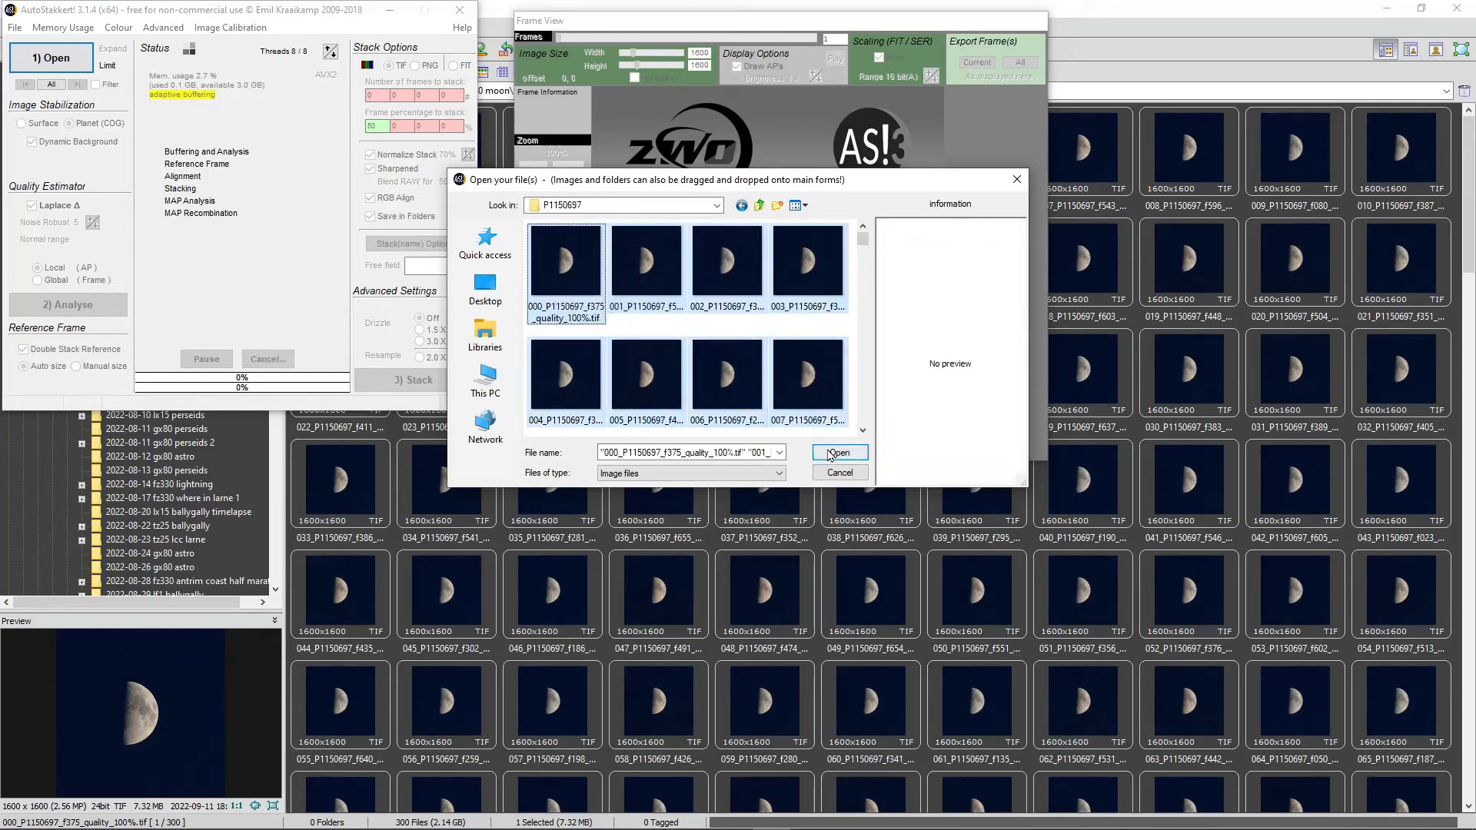
{"action": "left_click", "coordinate": [838, 451]}
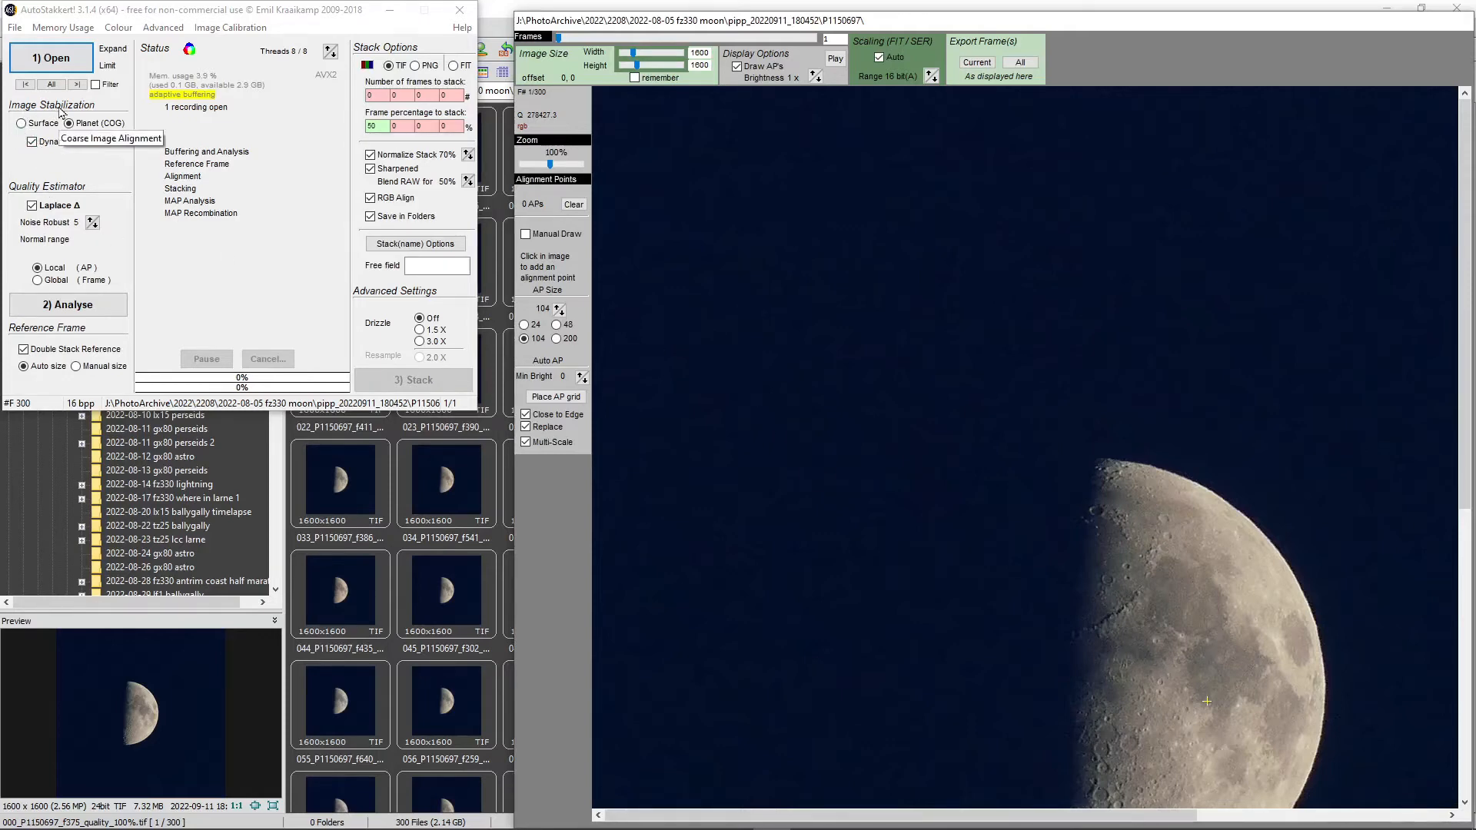
Step: Set image stabilization to Surface with Improved Tracking and analyse the loaded frames
{"action": "left_click", "coordinate": [22, 123]}
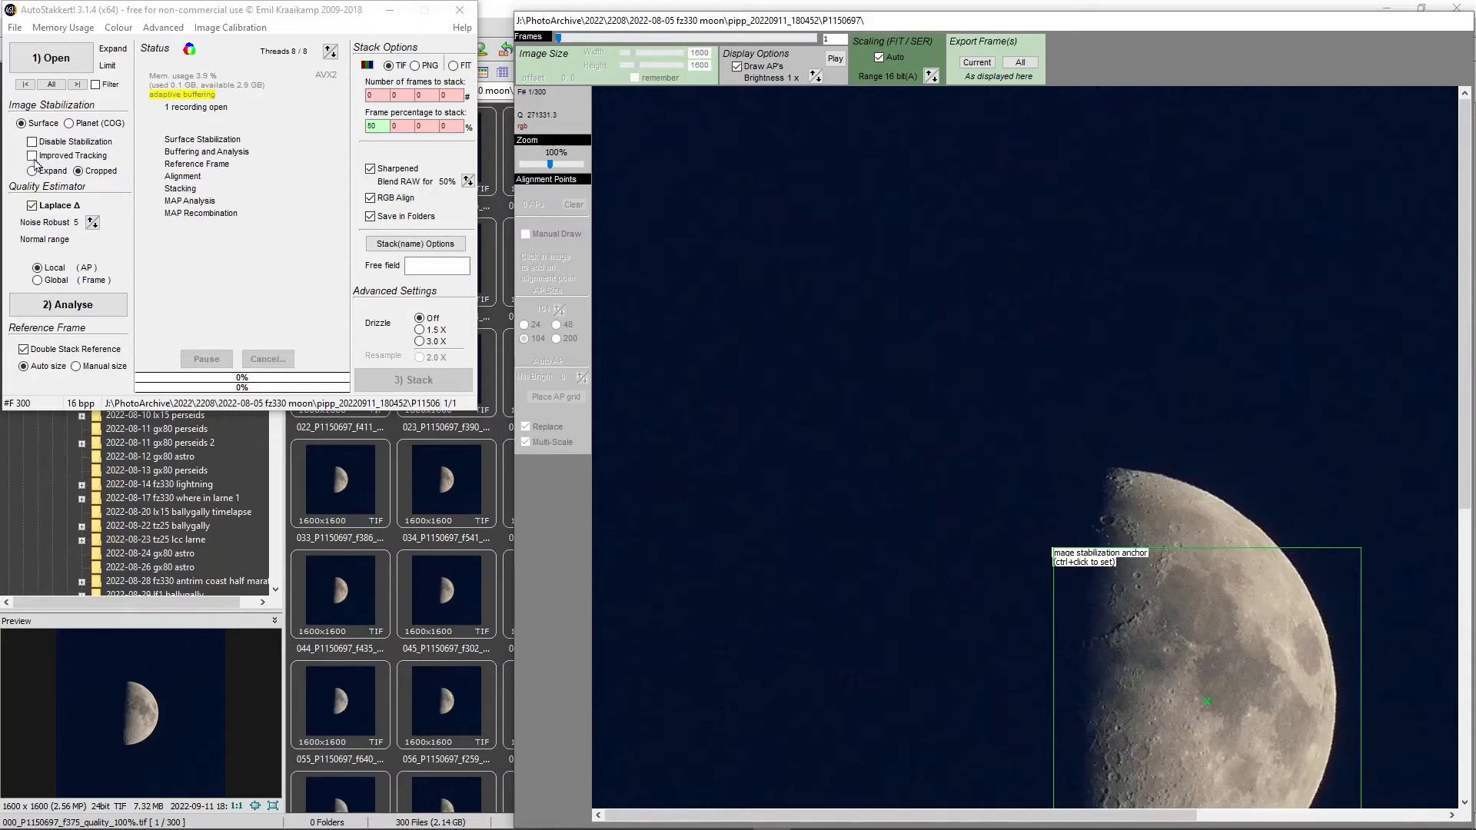
{"action": "left_click", "coordinate": [33, 155]}
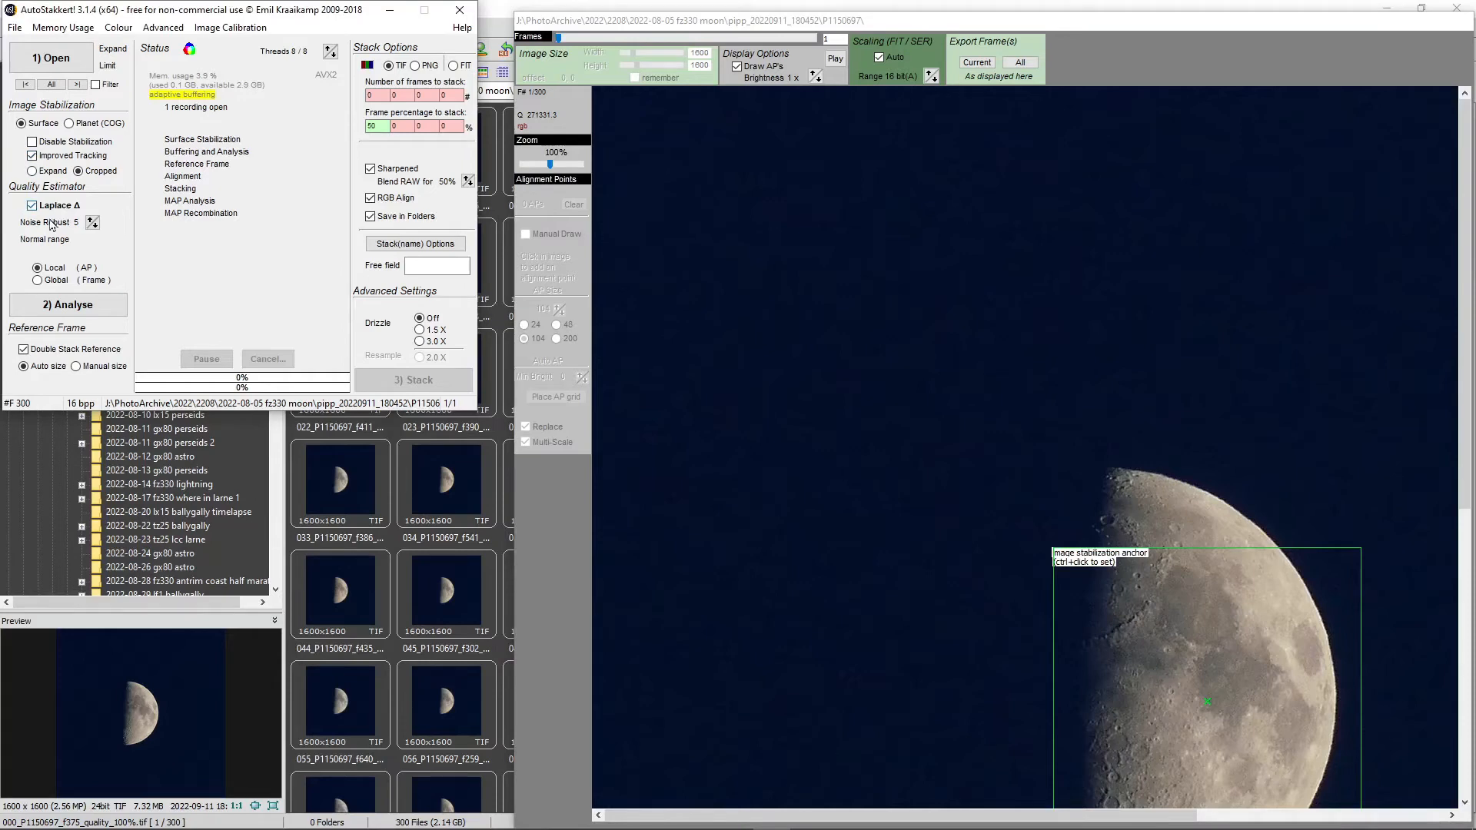
{"action": "left_click", "coordinate": [70, 305]}
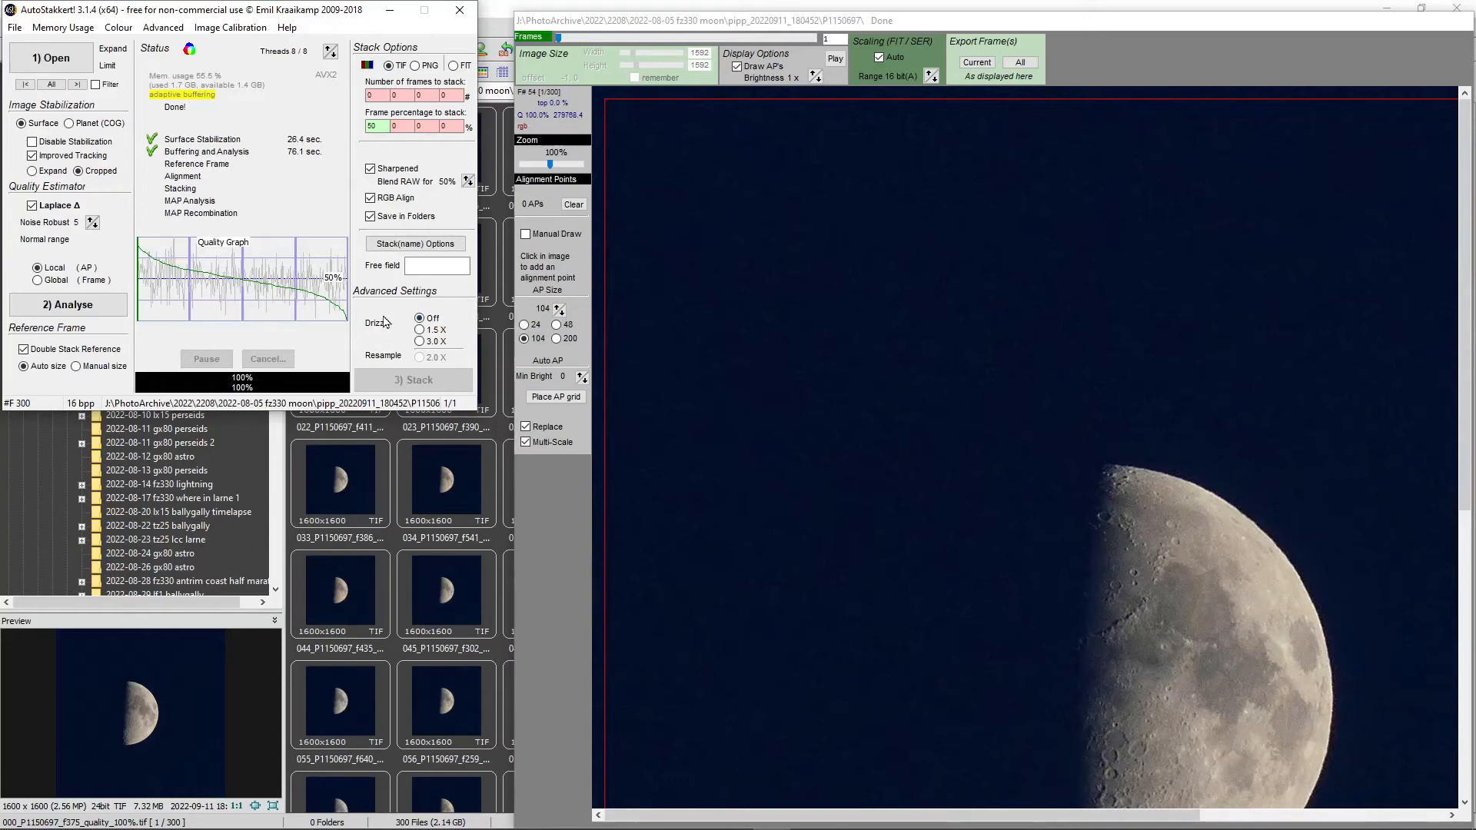
Step: Place an automatic alignment point grid over the moon image and stack the frames
{"action": "left_click", "coordinate": [554, 397]}
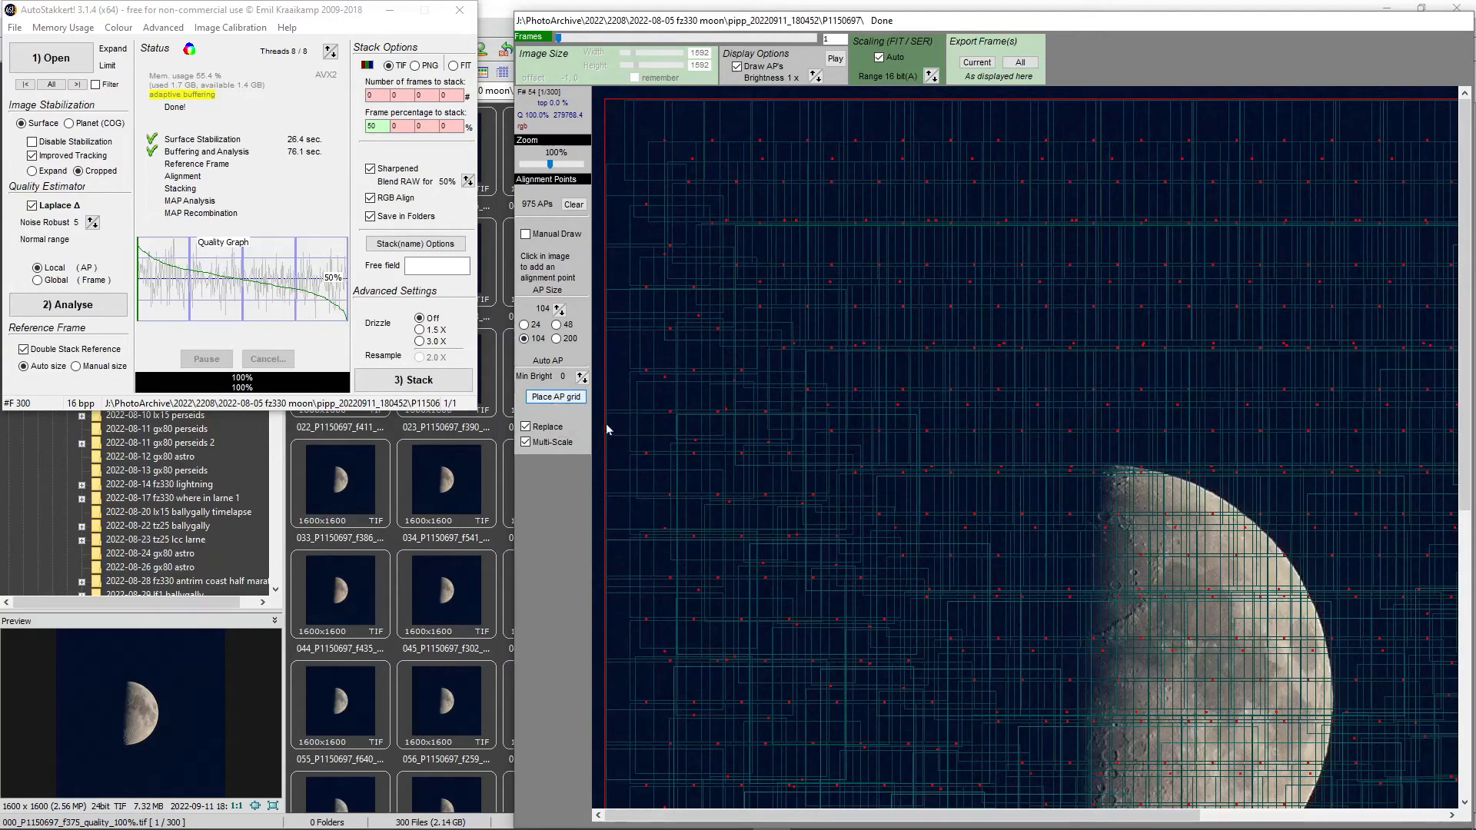
{"action": "left_click", "coordinate": [414, 382]}
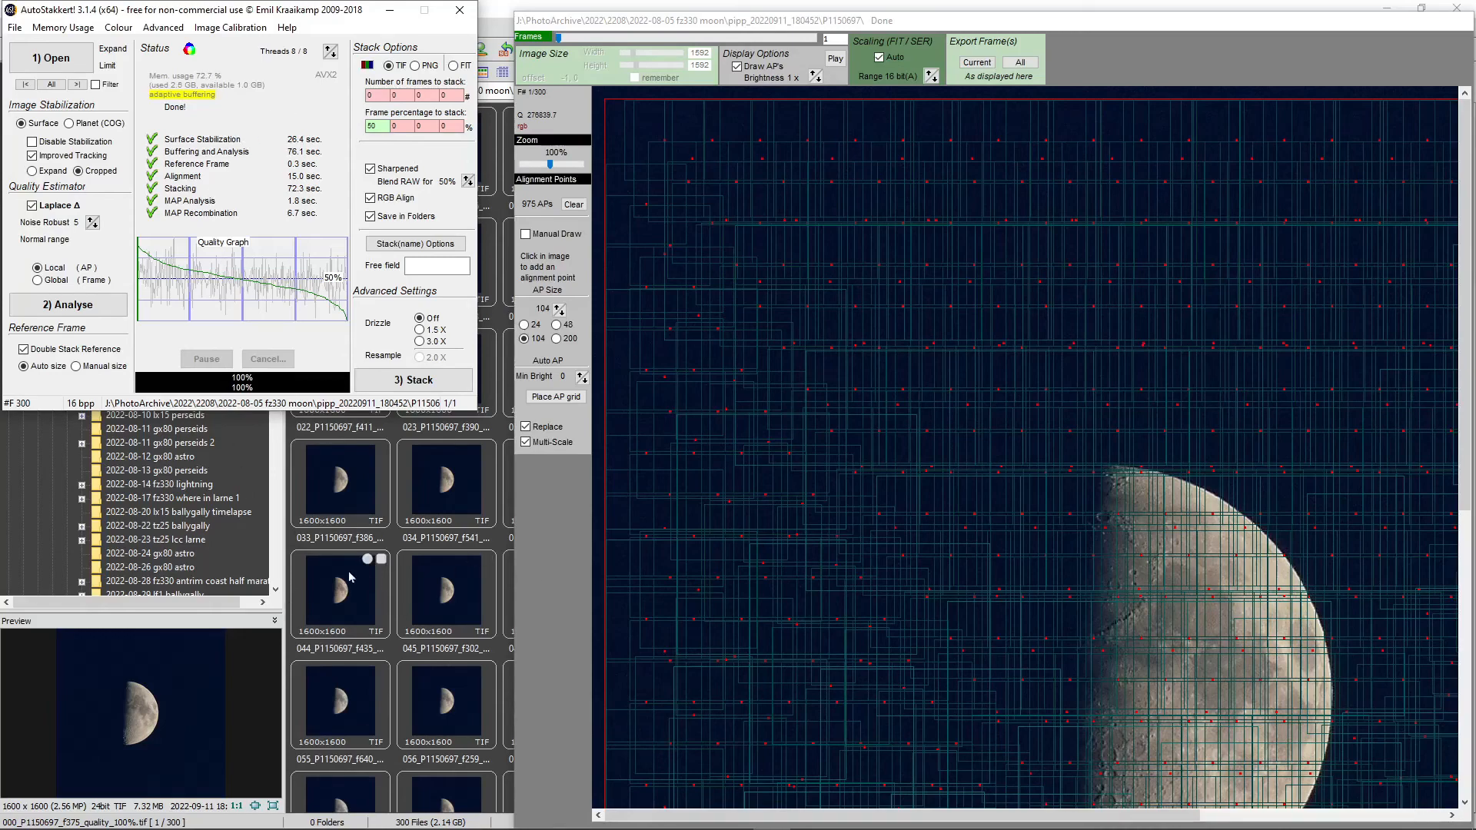
Step: Switch to FastStone Image Viewer and open the AS_P50 folder inside pipp_20220911_180452
{"action": "left_click", "coordinate": [285, 646]}
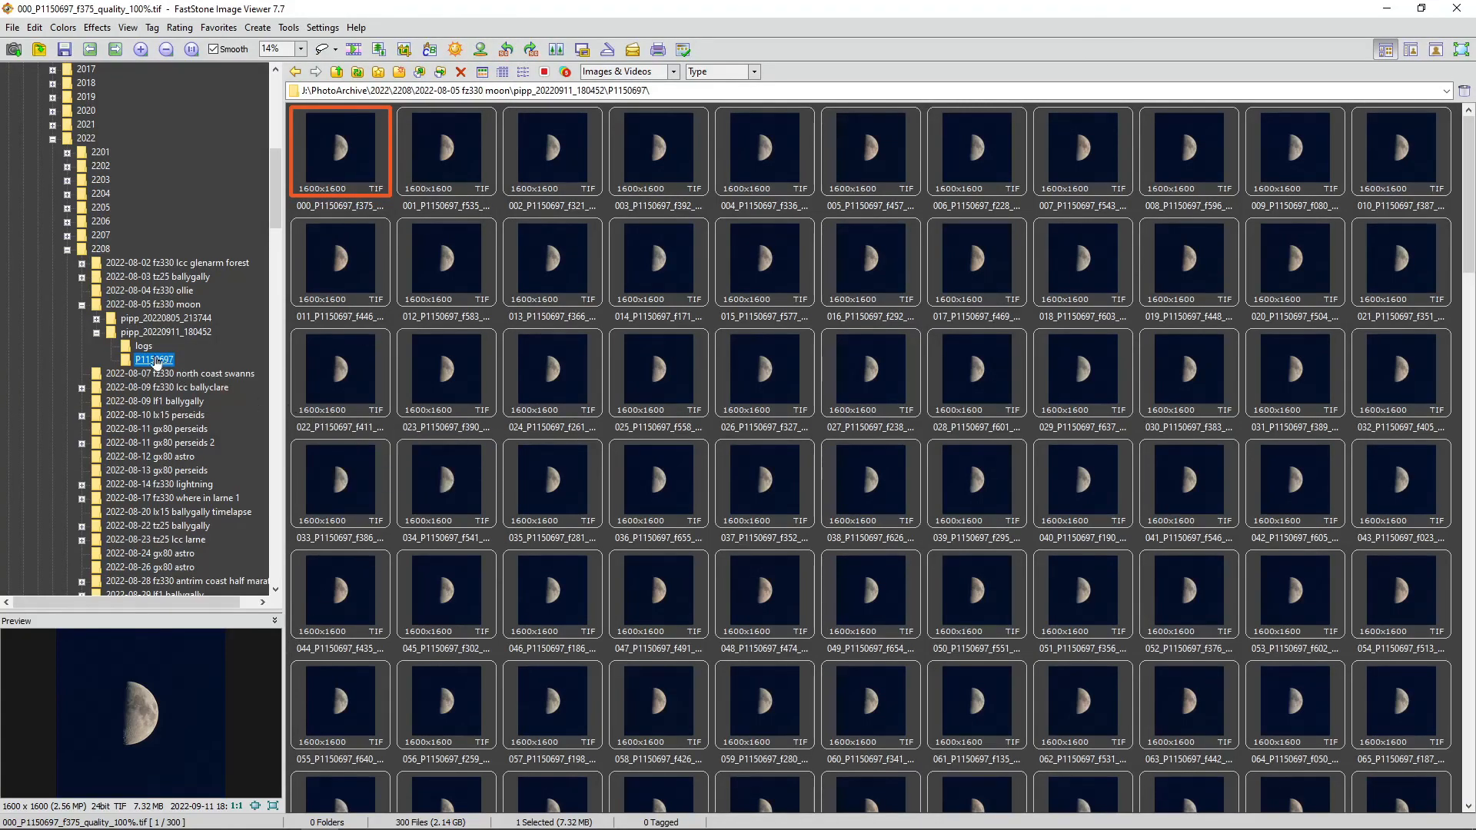
{"action": "left_click", "coordinate": [151, 334]}
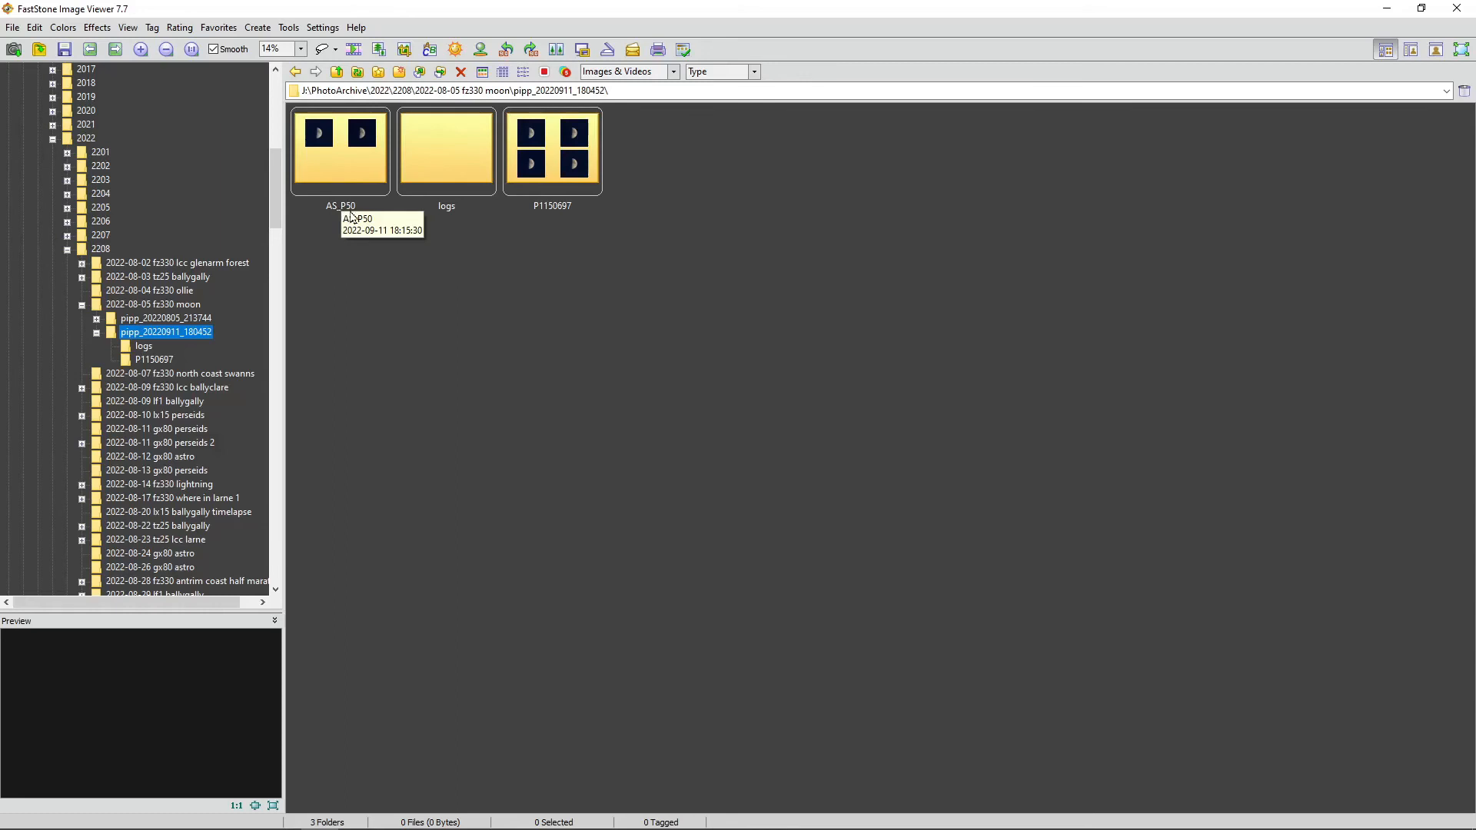
{"action": "double_click", "coordinate": [353, 172]}
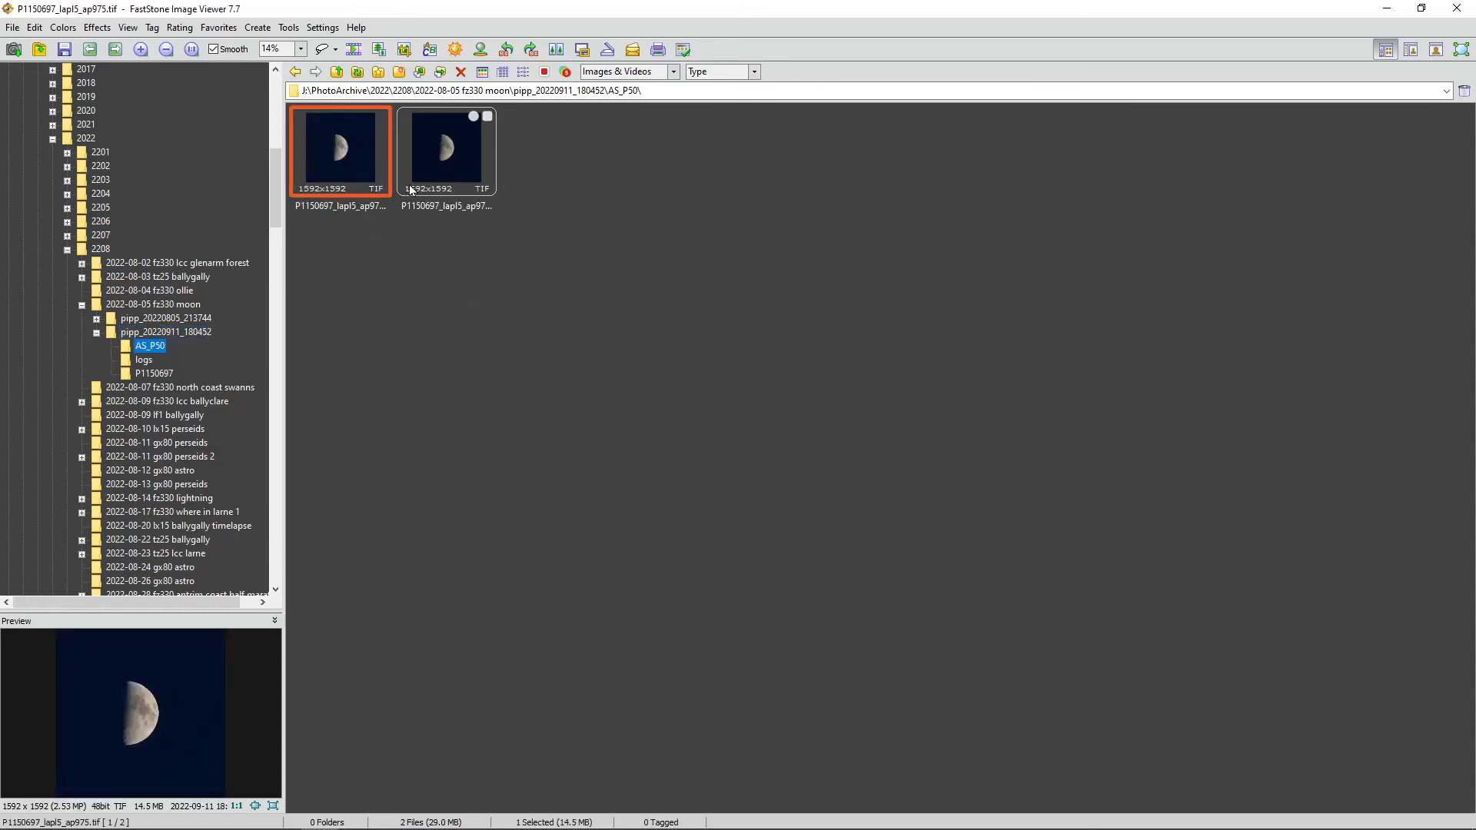
Step: View the stacked P1150697_lapl5_ap975.tif full screen, compare it with the conv version and magnify the lunar surface
{"action": "double_click", "coordinate": [348, 168]}
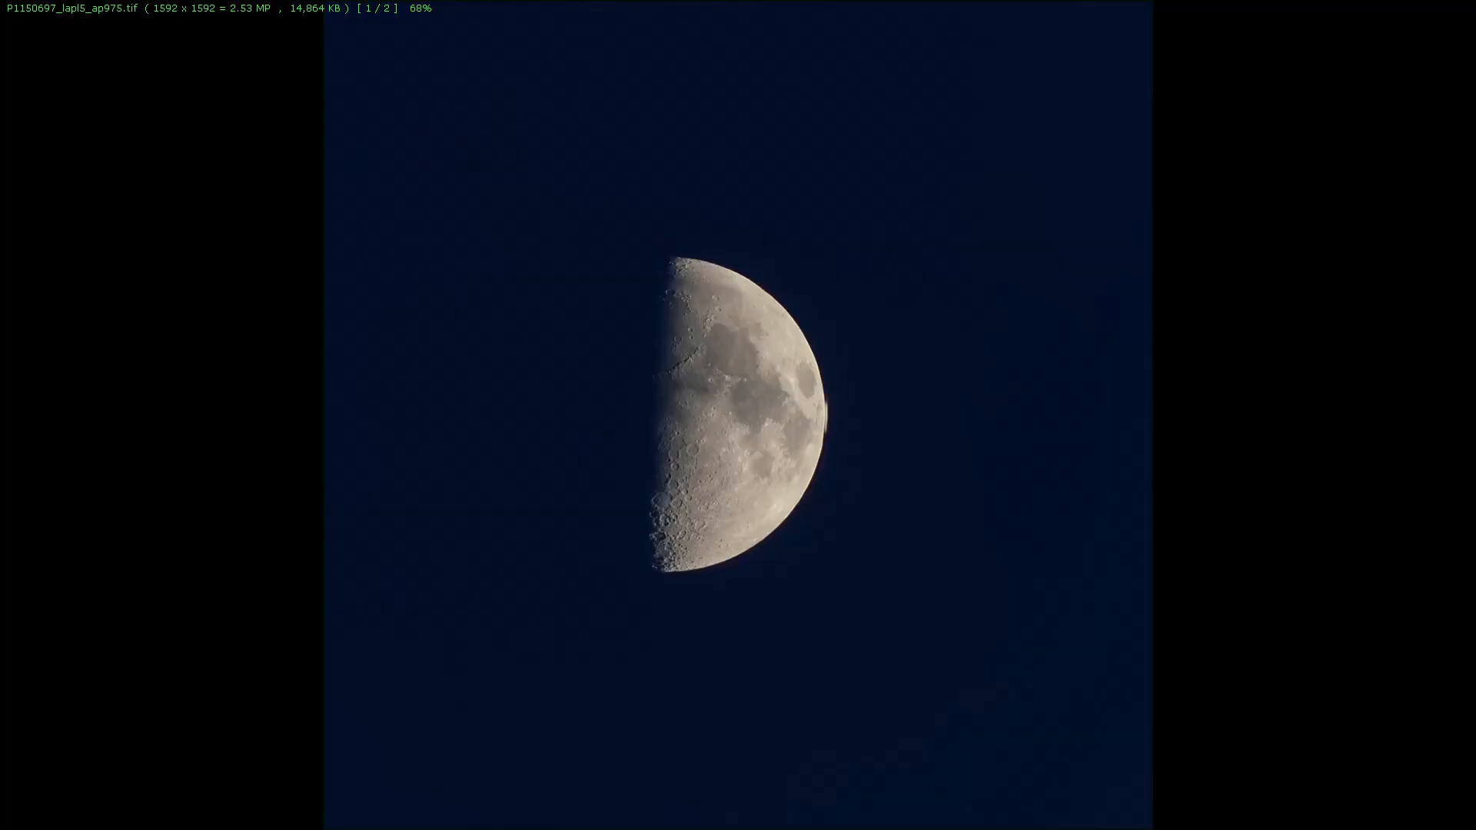
{"action": "scroll", "coordinate": [345, 162], "scroll_direction": "down", "scroll_amount": 1}
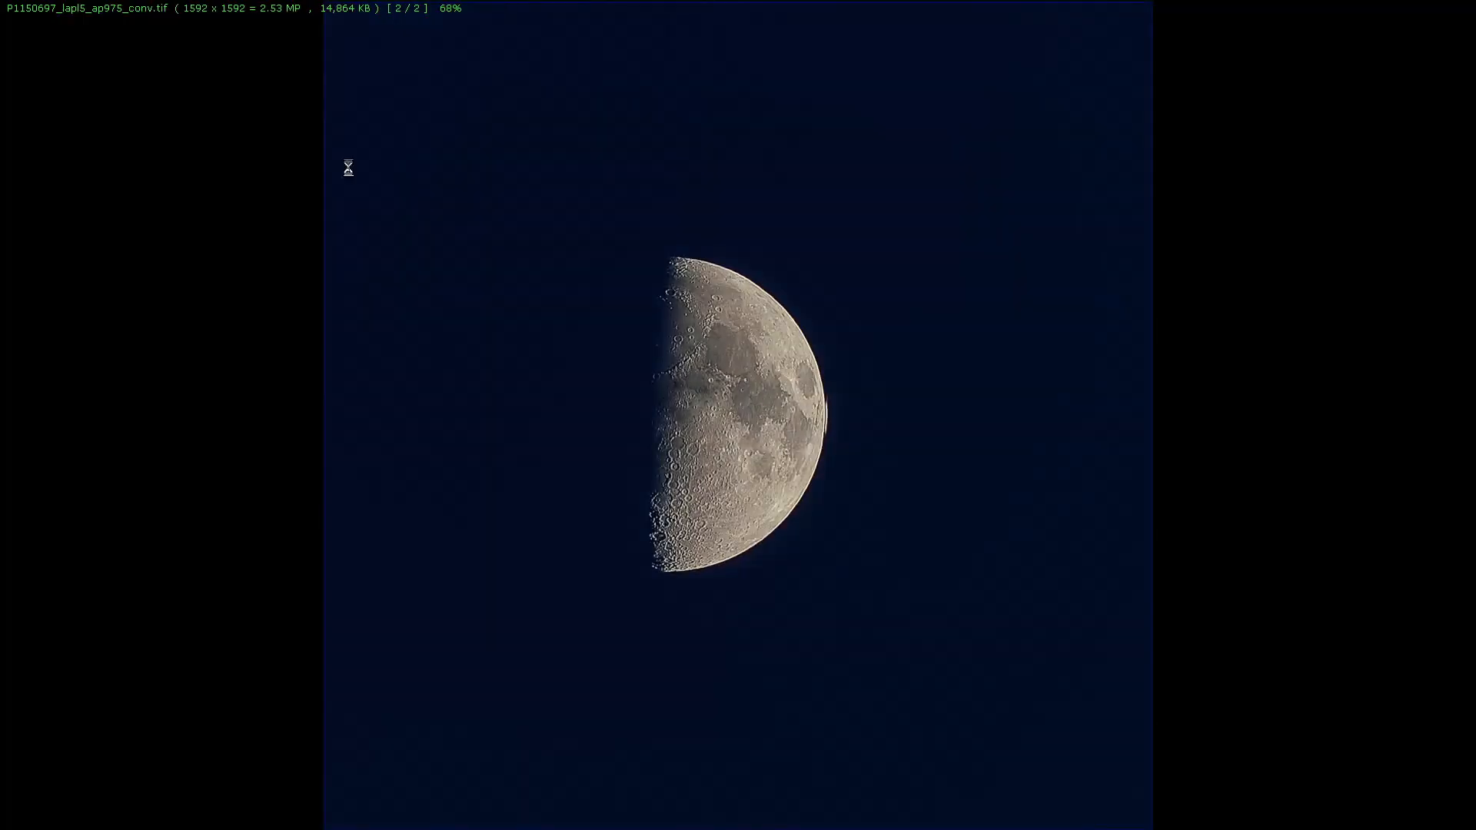
{"action": "scroll", "coordinate": [346, 165], "scroll_direction": "up", "scroll_amount": 1}
{"action": "scroll", "coordinate": [346, 164], "scroll_direction": "down", "scroll_amount": 1}
{"action": "scroll", "coordinate": [346, 164], "scroll_direction": "up", "scroll_amount": 1}
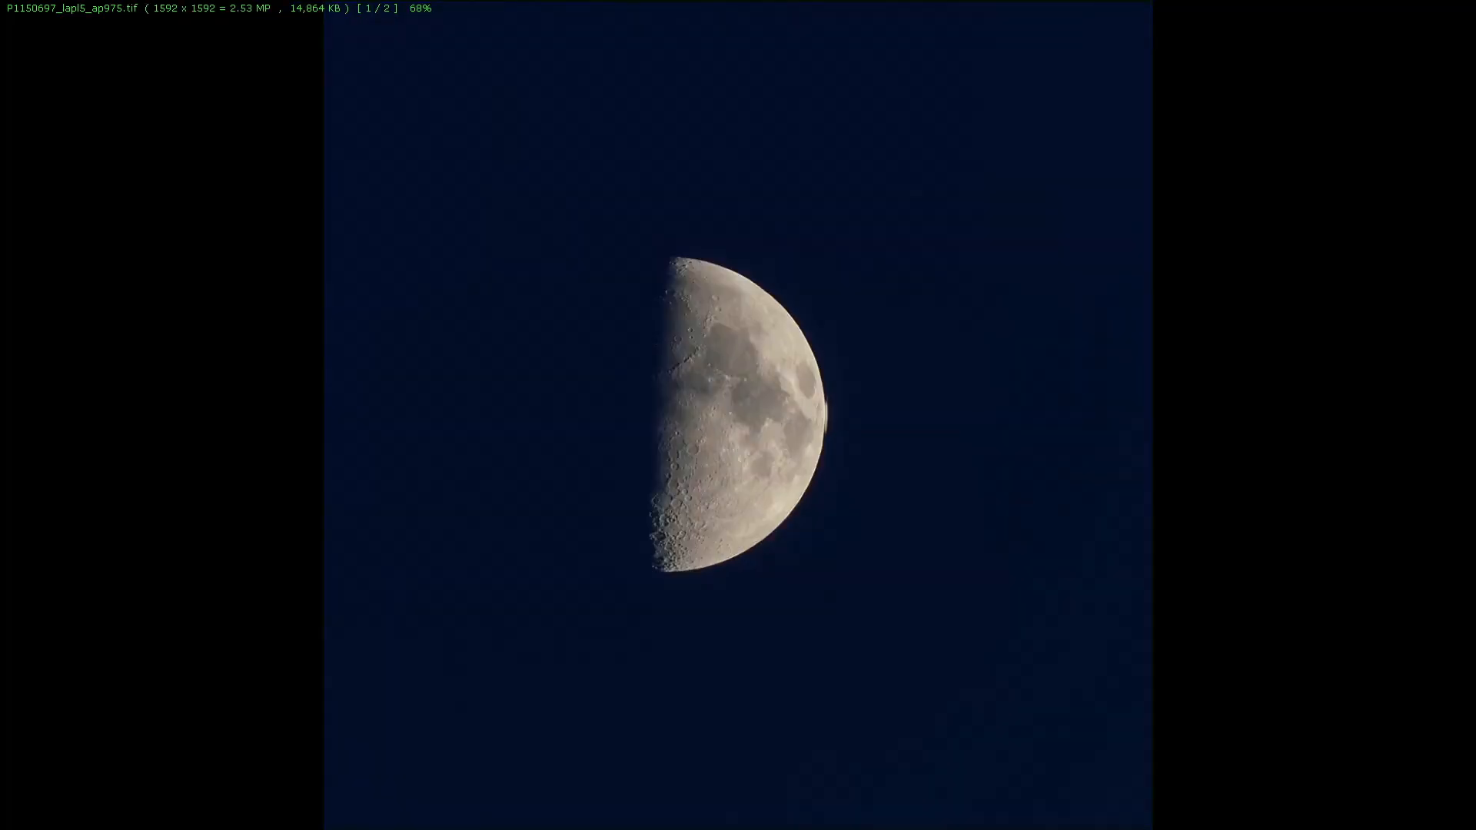
{"action": "left_click", "coordinate": [822, 428]}
{"action": "left_click_drag", "start_coordinate": [821, 428], "coordinate": [899, 339]}
Step: Sharpen the unconverted stacked moon image with USM Sharpen, setting the amount to 39 and radius to 1.1
{"action": "mouse_move", "coordinate": [2, 637]}
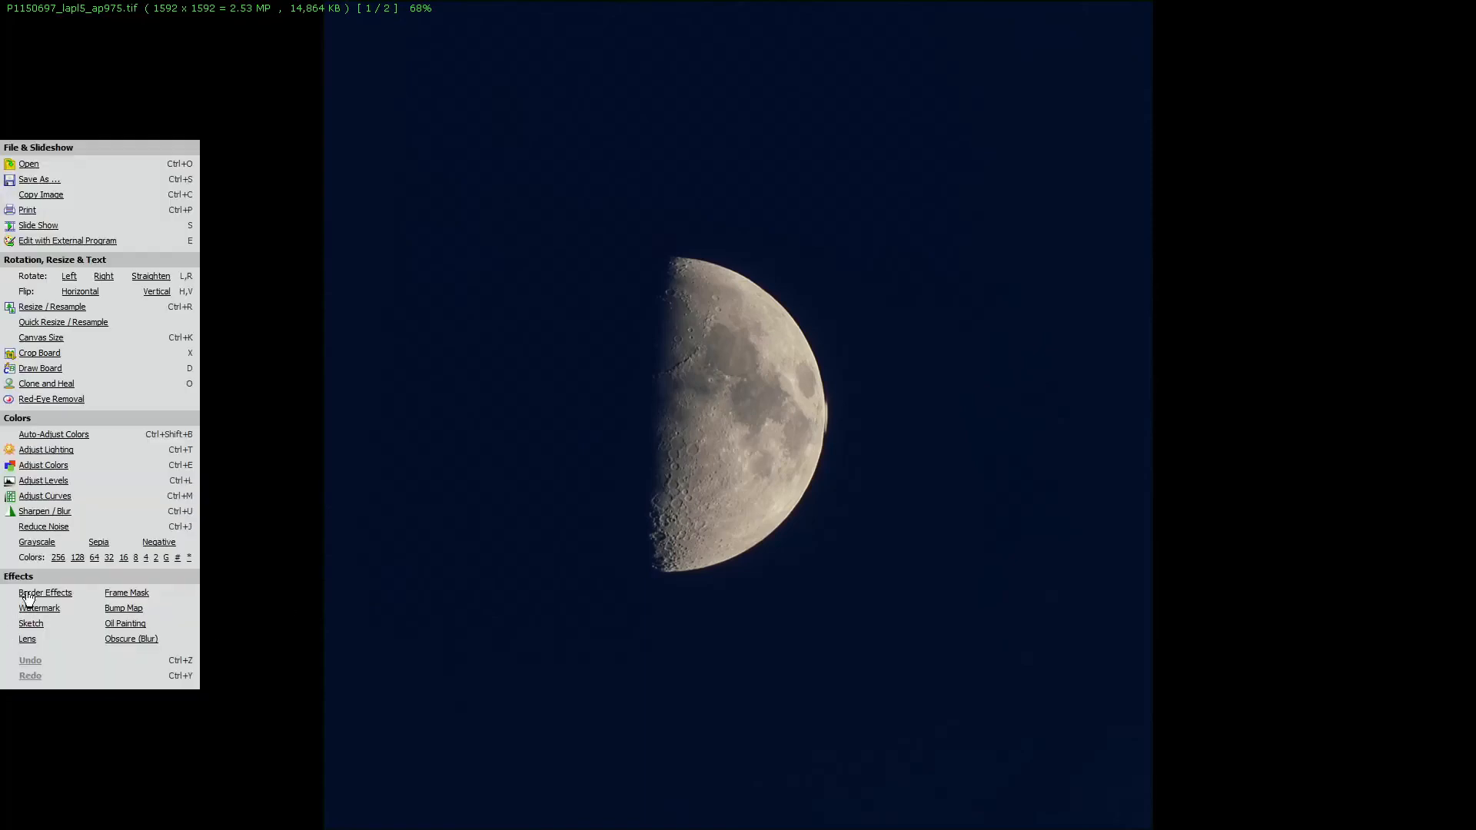
{"action": "left_click", "coordinate": [32, 511]}
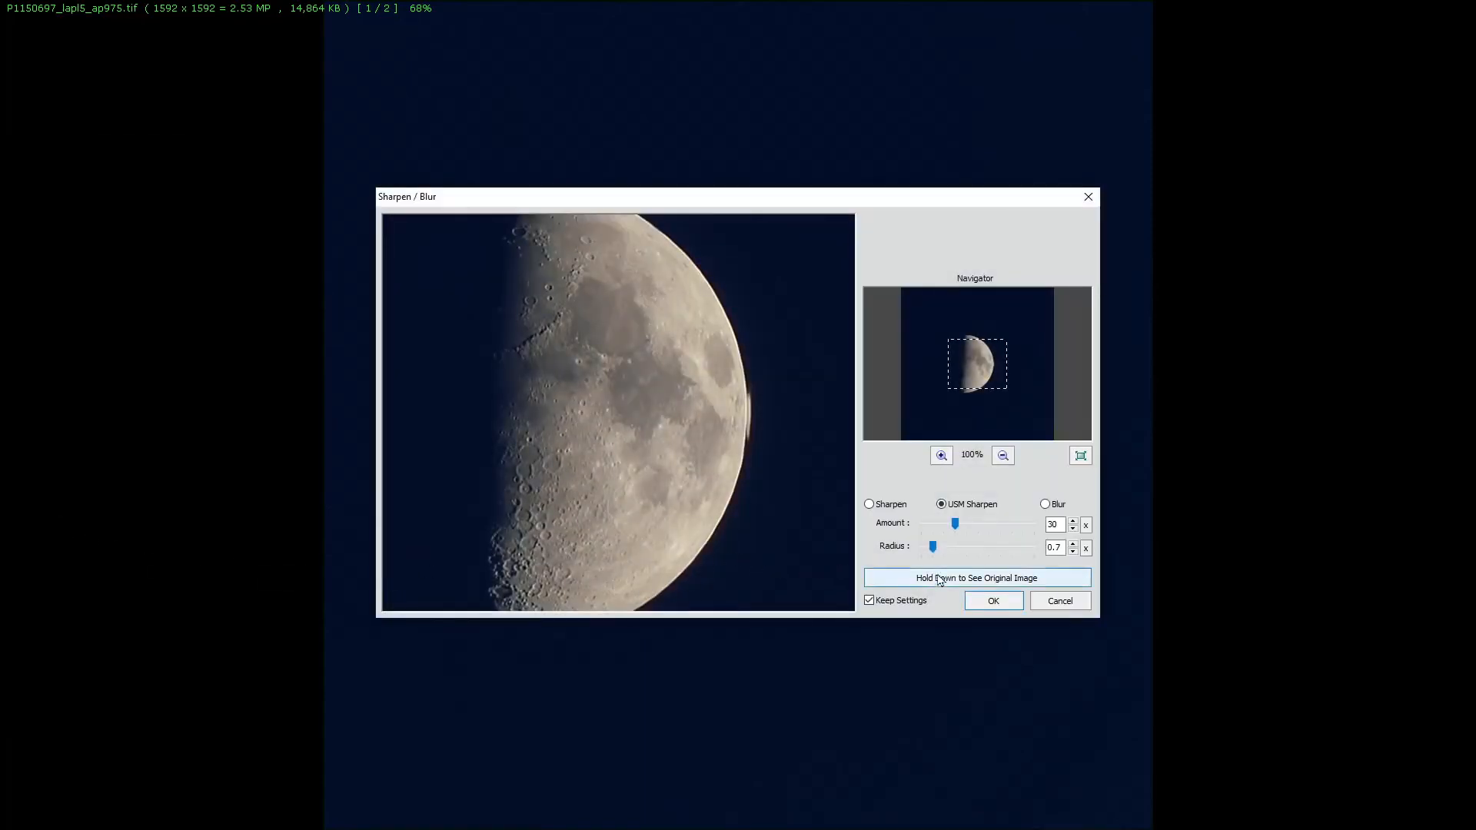
{"action": "mouse_move", "coordinate": [955, 523]}
{"action": "left_mouse_down"}
{"action": "mouse_move", "coordinate": [970, 528]}
{"action": "mouse_move", "coordinate": [937, 559]}
{"action": "mouse_move", "coordinate": [965, 526]}
{"action": "left_mouse_up"}
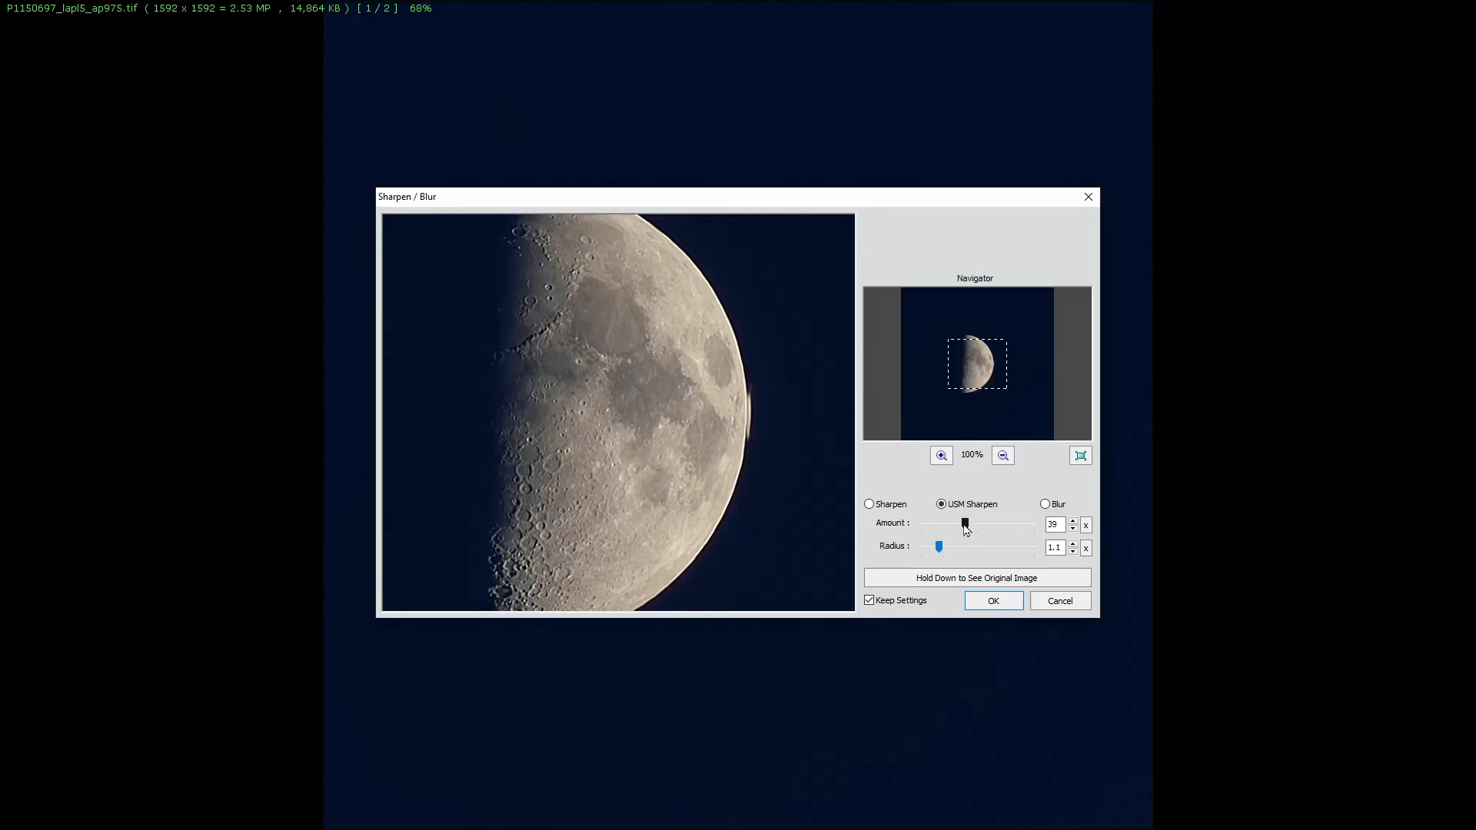
{"action": "left_click", "coordinate": [982, 588]}
{"action": "left_click", "coordinate": [991, 601]}
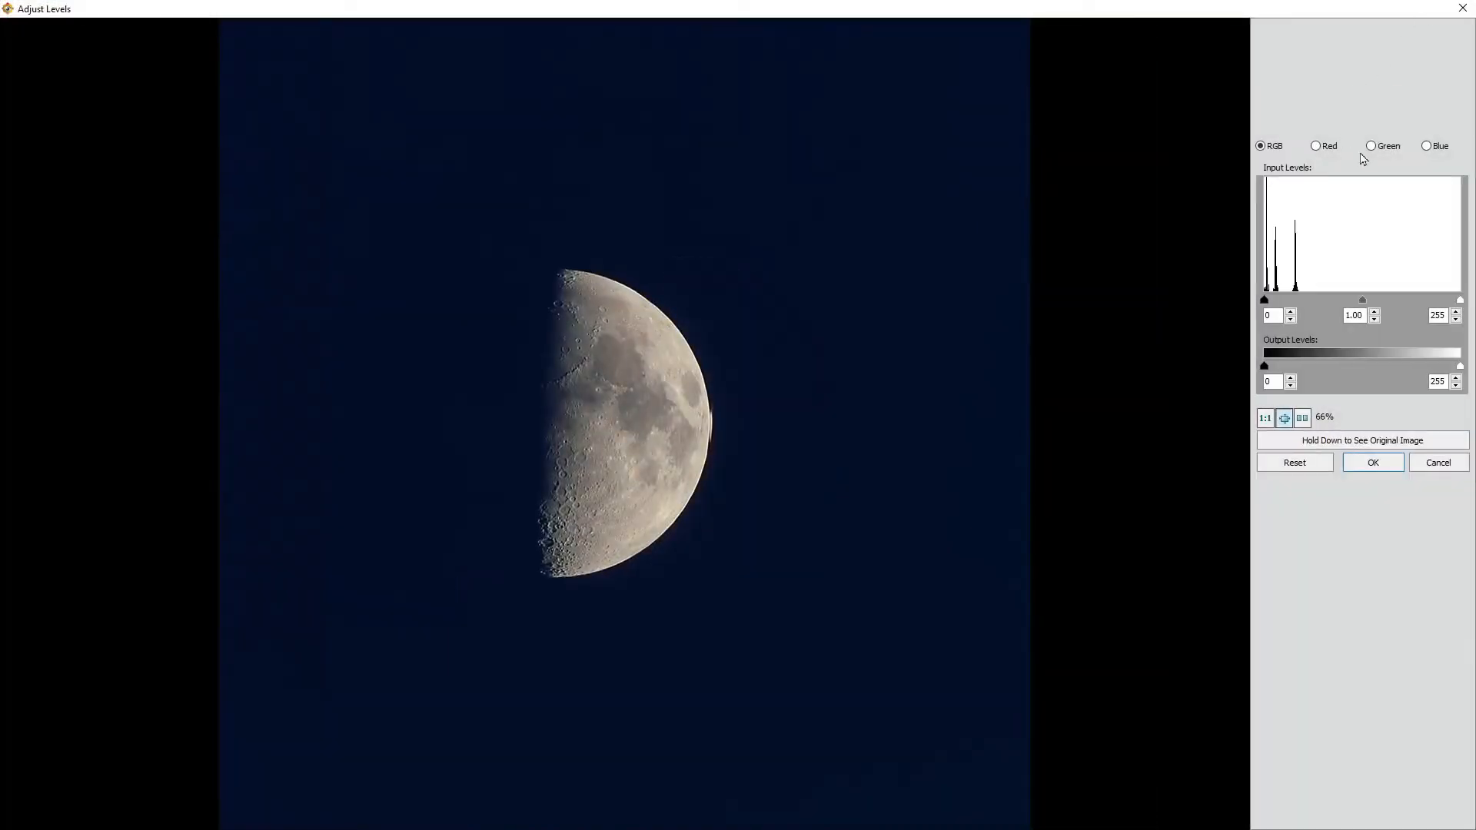
Step: Raise the black input levels to about 31 for blue, slightly for green and to 4 for red to neutralise the sky
{"action": "left_click", "coordinate": [1427, 146]}
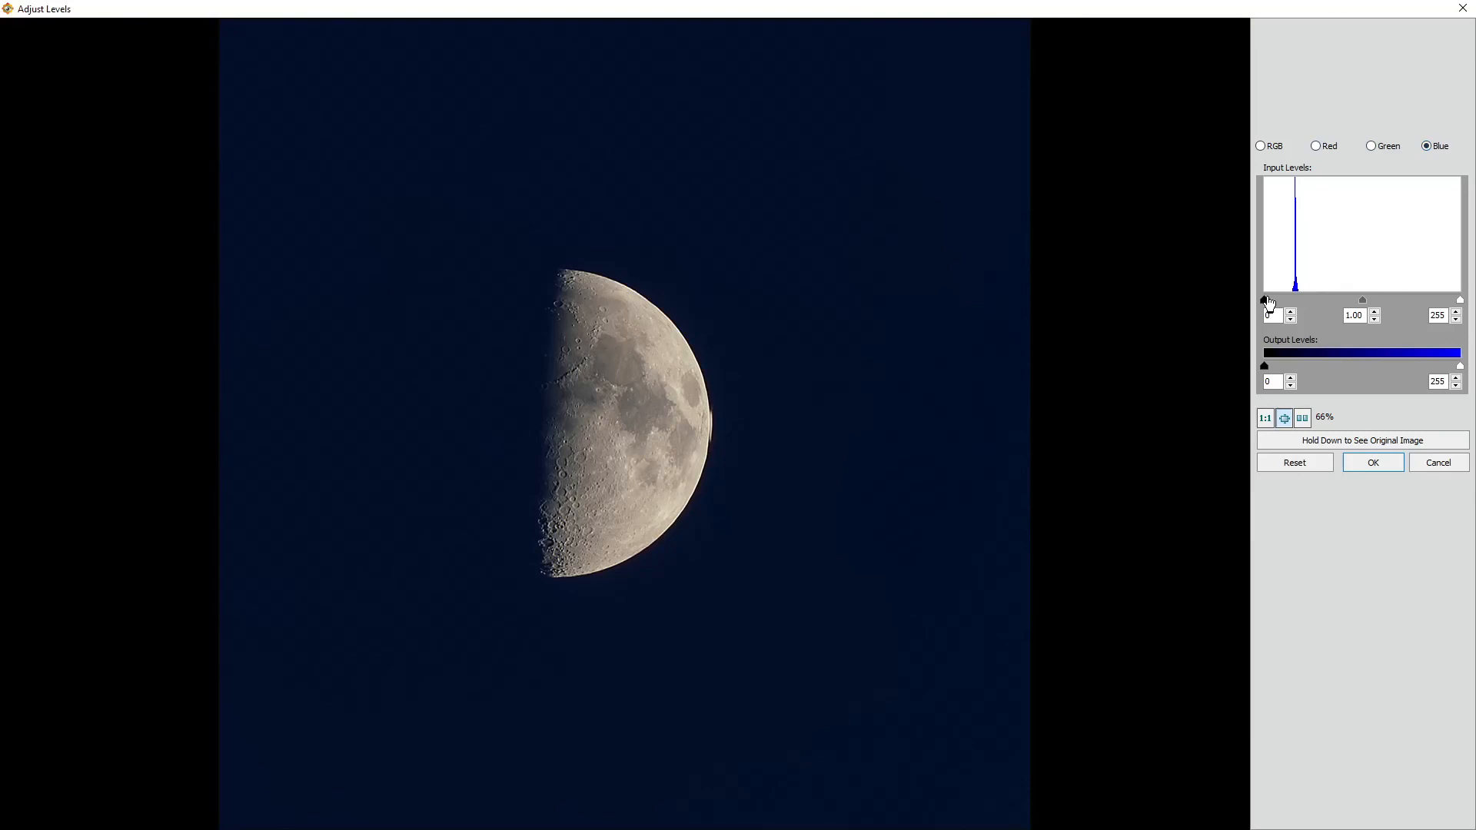
{"action": "left_click_drag", "start_coordinate": [1266, 300], "coordinate": [1288, 301]}
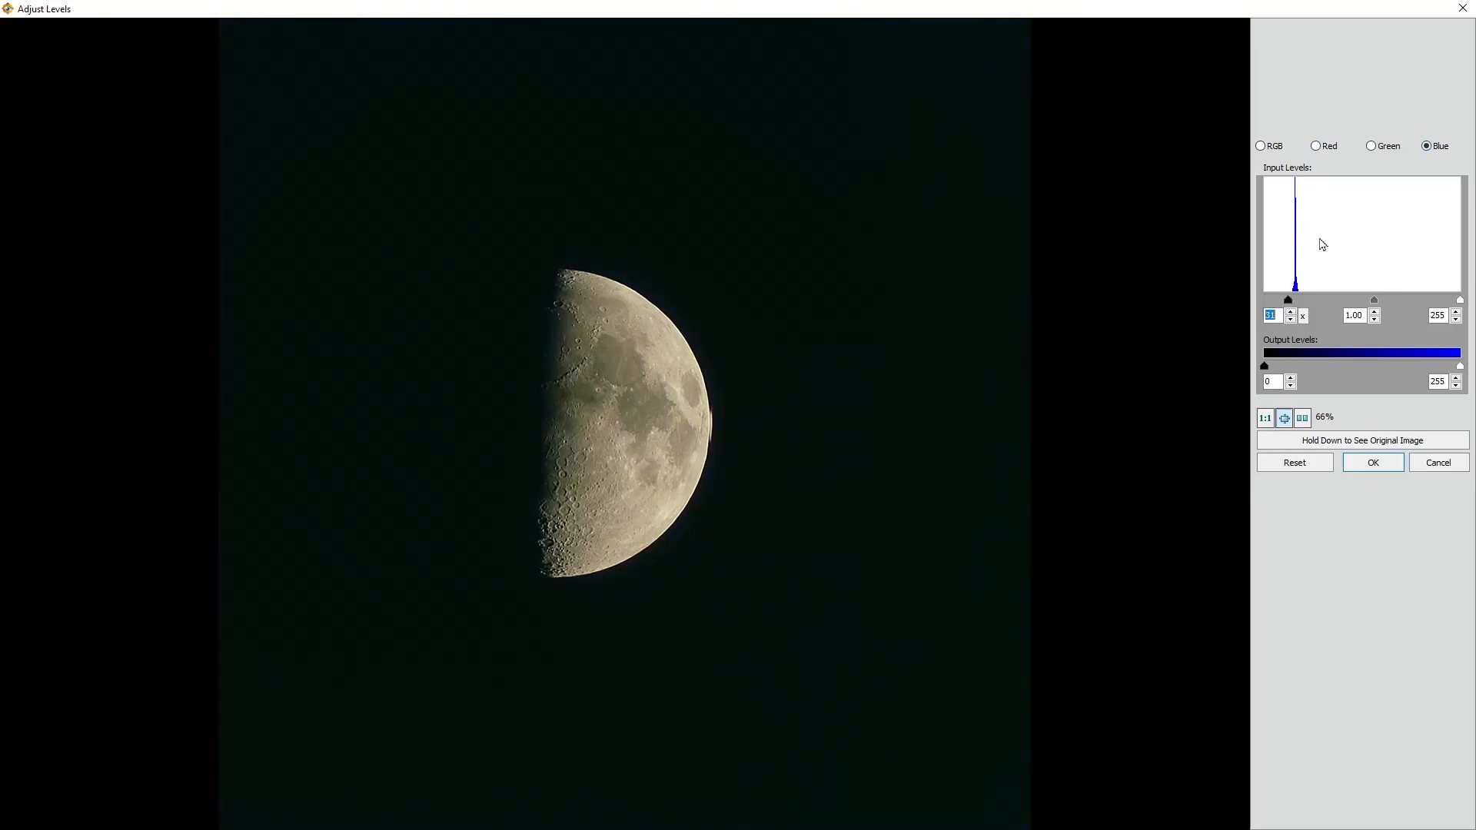
{"action": "left_click", "coordinate": [1376, 151]}
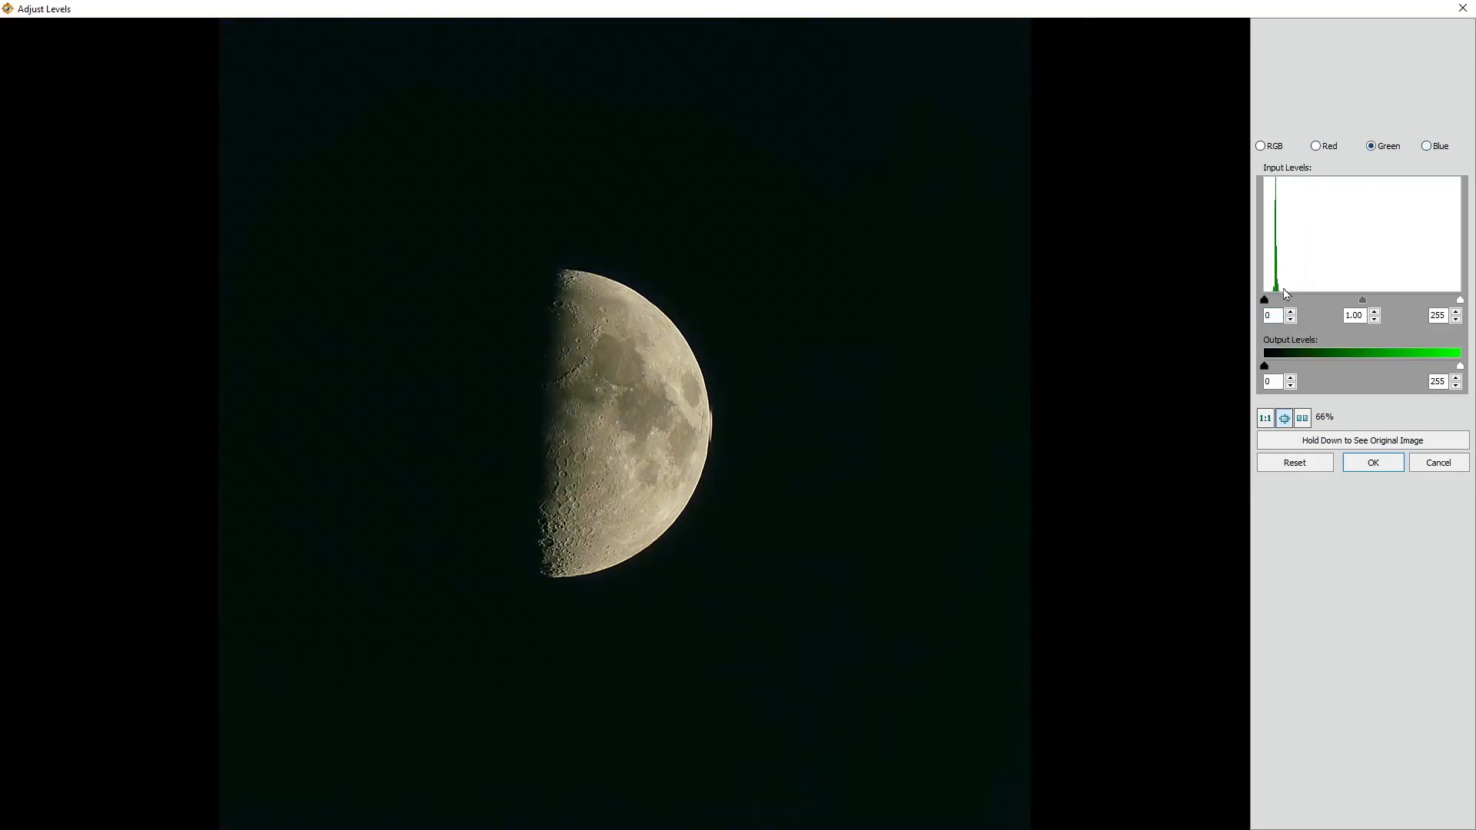
{"action": "left_click_drag", "start_coordinate": [1265, 300], "coordinate": [1272, 300]}
{"action": "left_click", "coordinate": [1323, 149]}
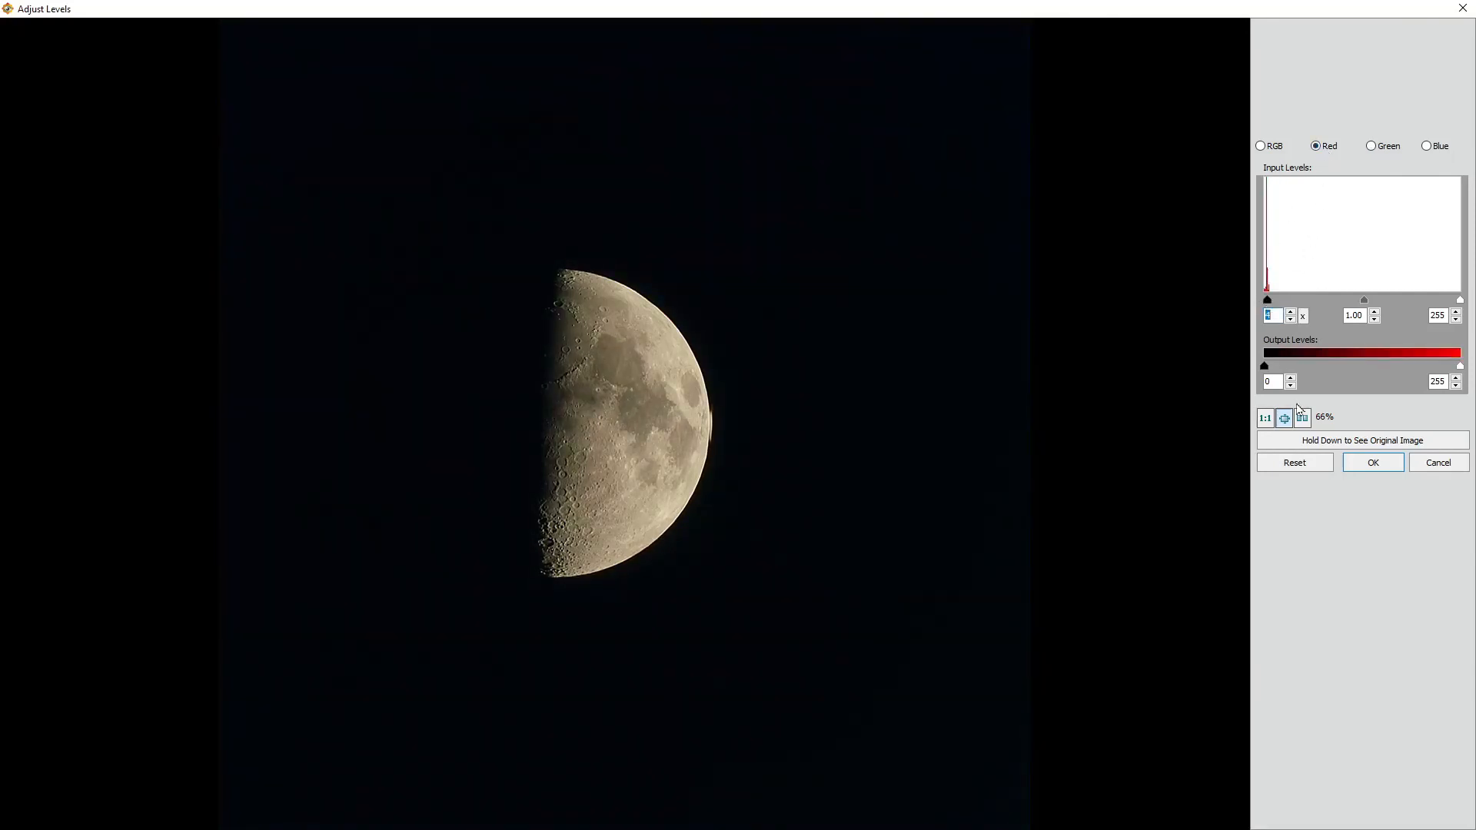
{"action": "left_click", "coordinate": [1376, 463]}
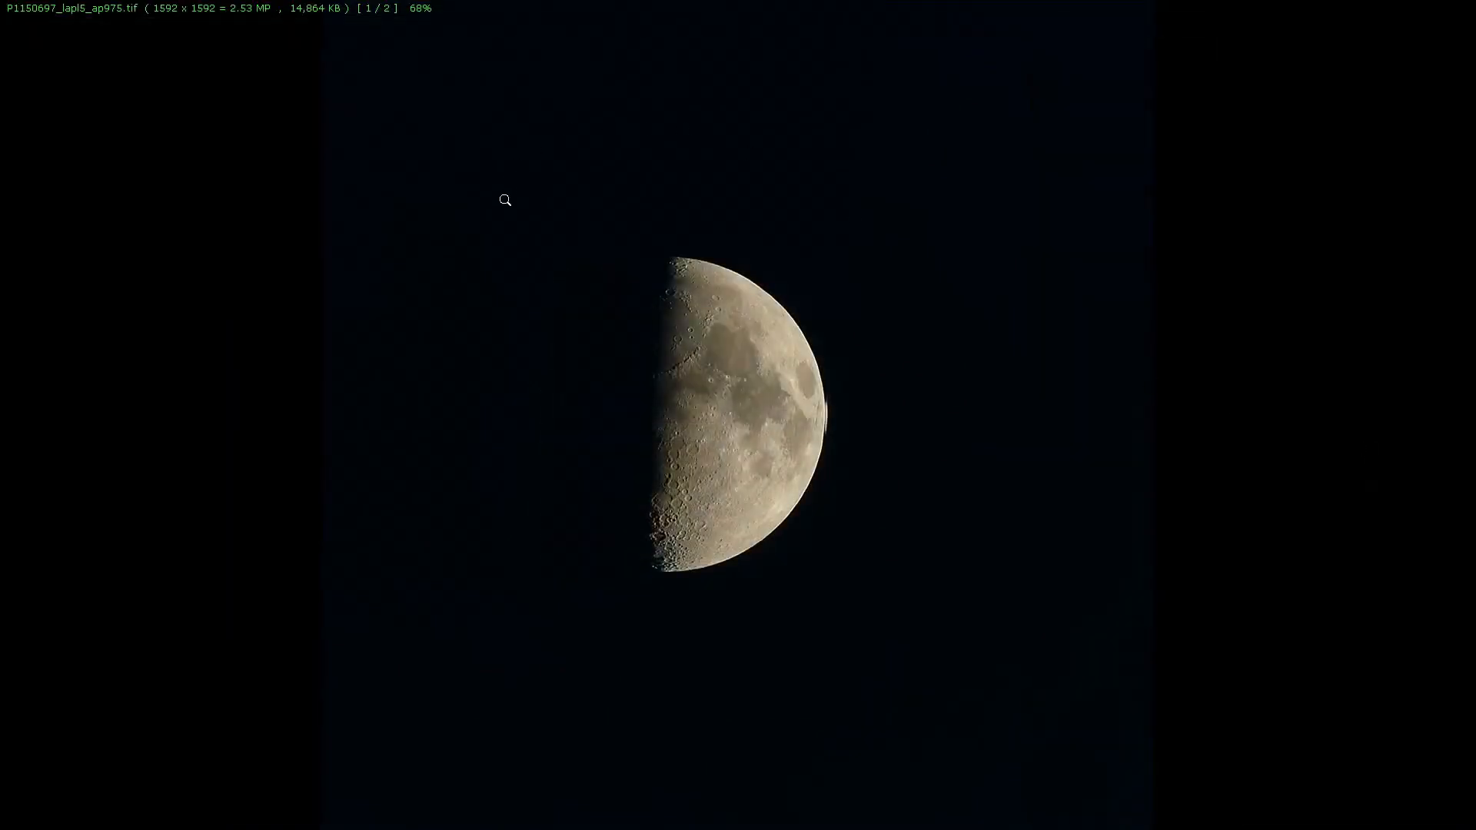
Step: Crop the image closely around the moon to 750 x 750 pixels at a 1:1 ratio
{"action": "key", "text": "x"}
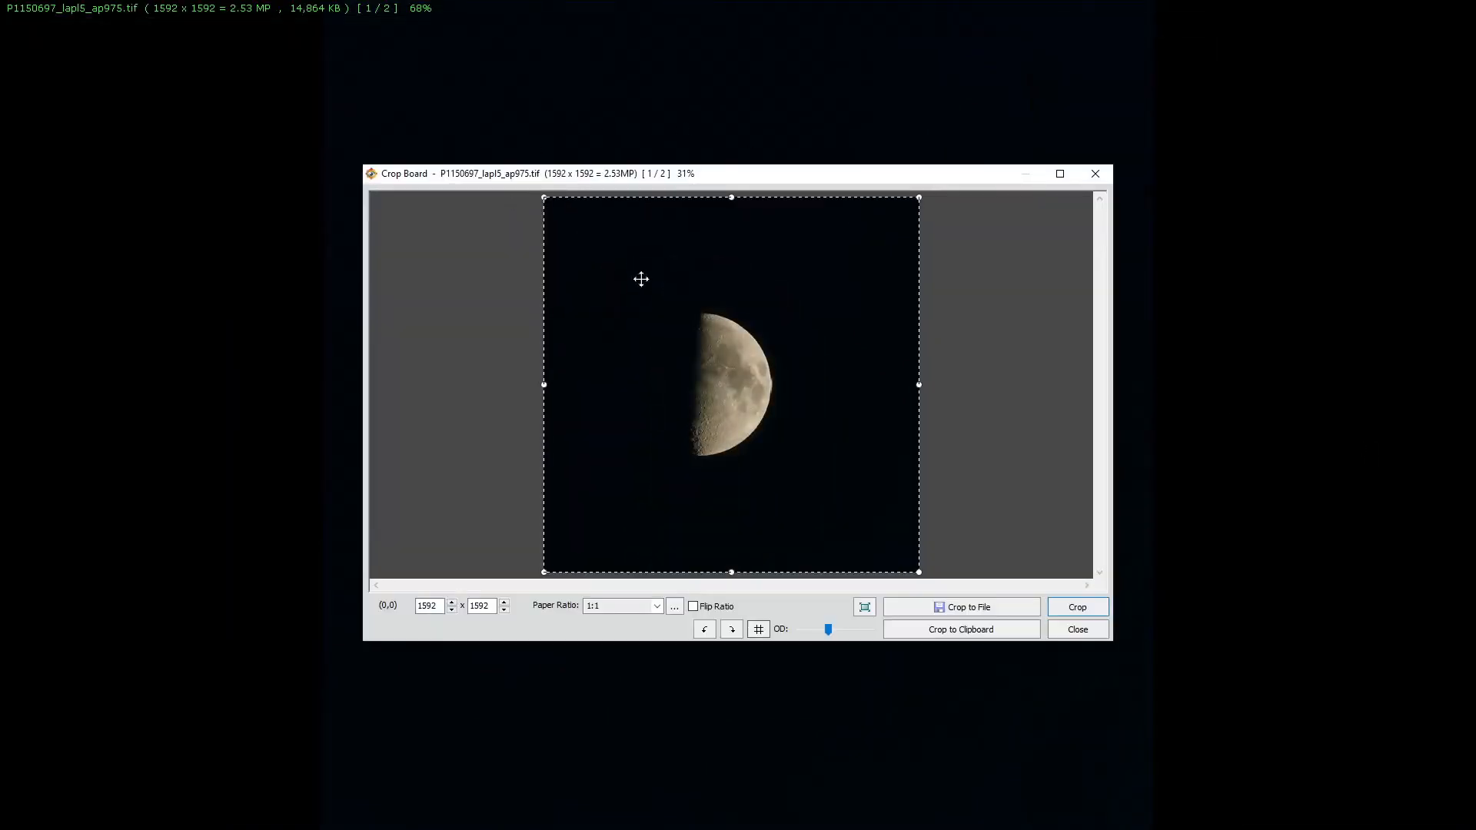
{"action": "left_click_drag", "start_coordinate": [544, 198], "coordinate": [639, 293]}
{"action": "left_click_drag", "start_coordinate": [919, 572], "coordinate": [816, 469]}
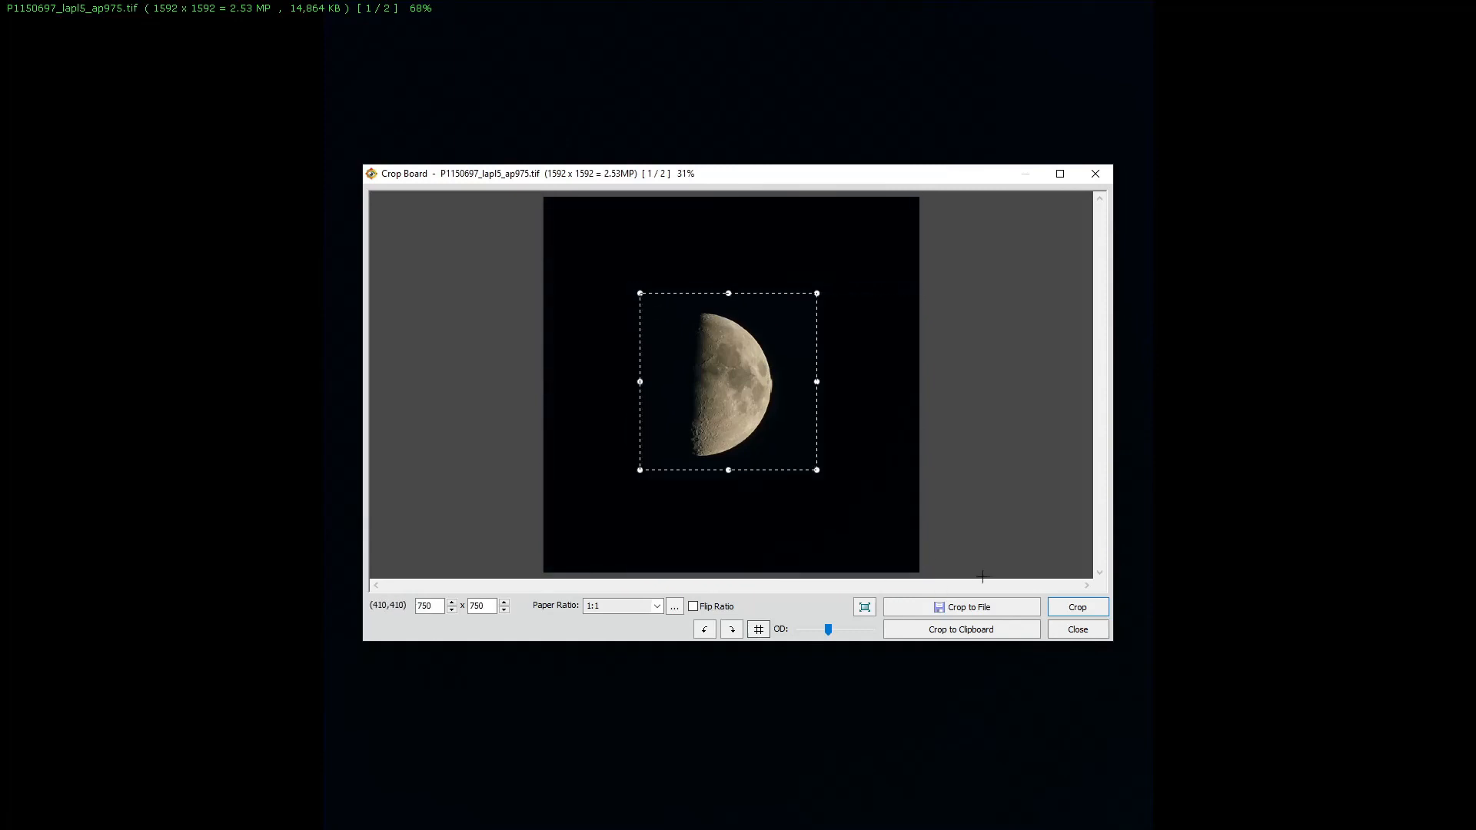
{"action": "left_click", "coordinate": [1082, 611]}
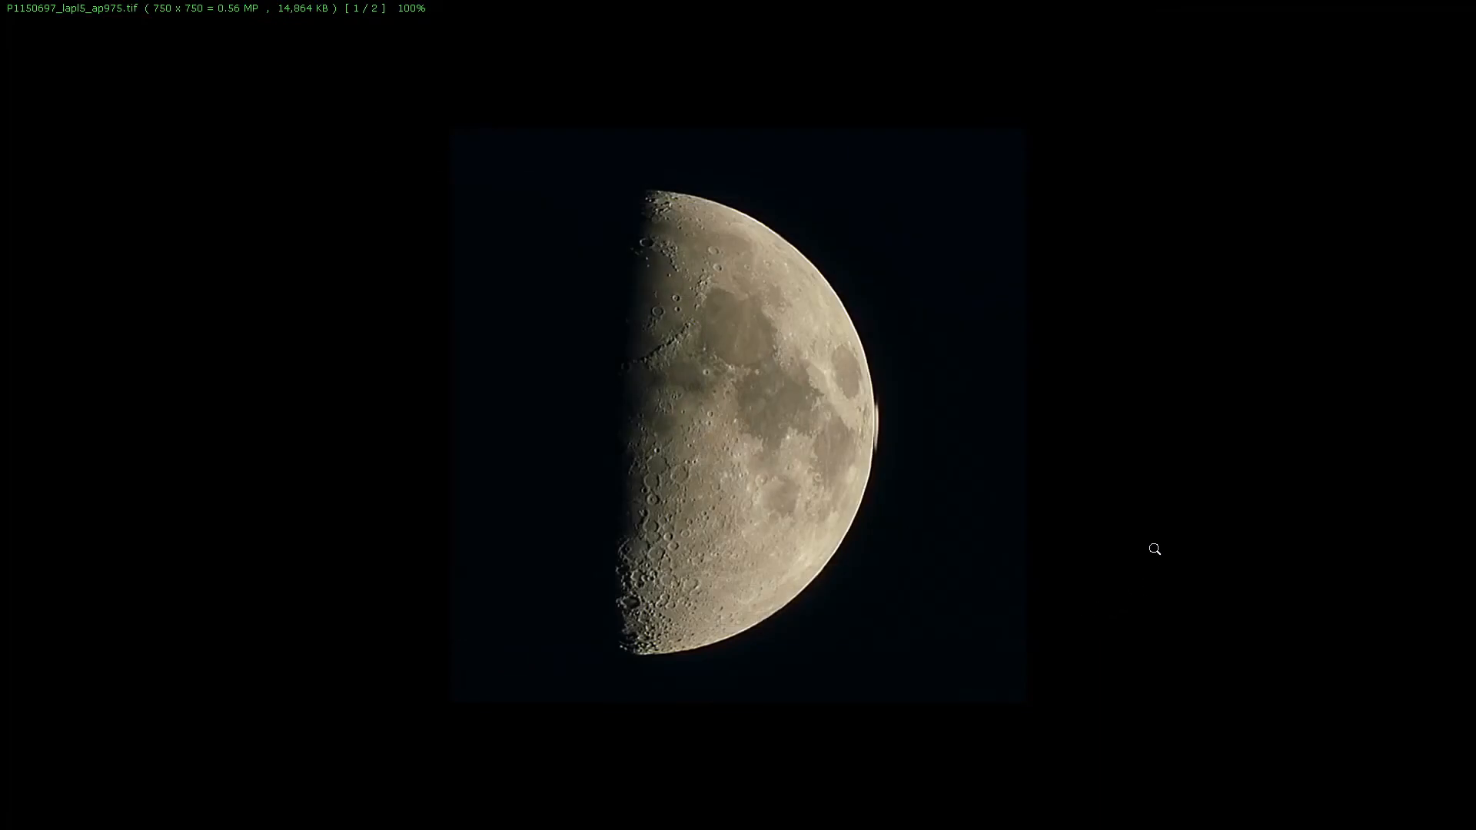